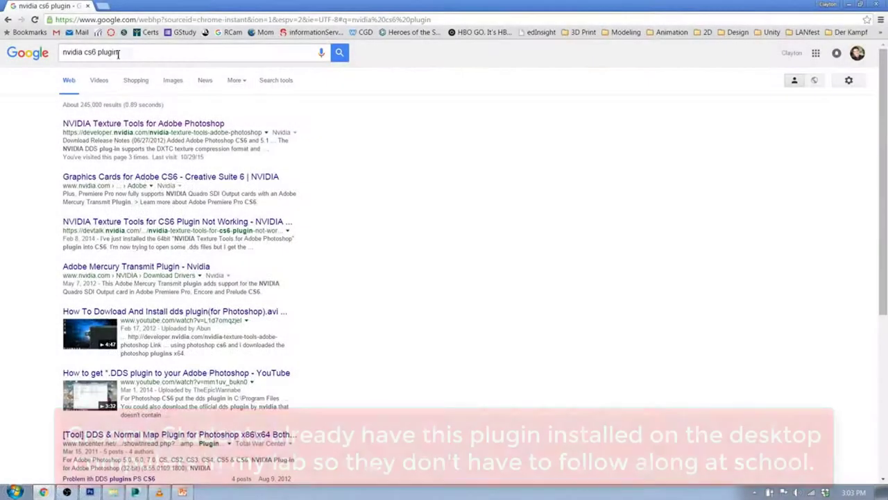
Search the web for "nvidia photoshop plugin" and open the NVIDIA Texture Tools for Adobe Photoshop result.
triple_click(118, 54)
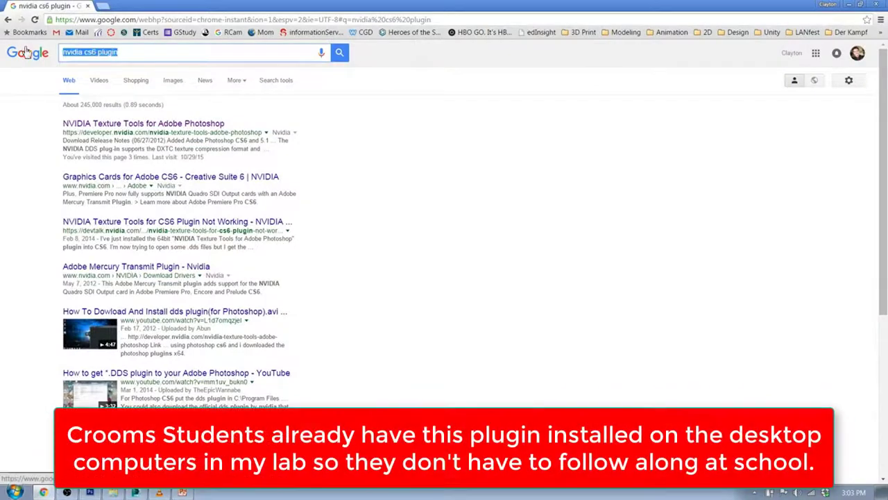
drag(97, 51, 83, 52)
key(BackSpace)
text(photoshop)
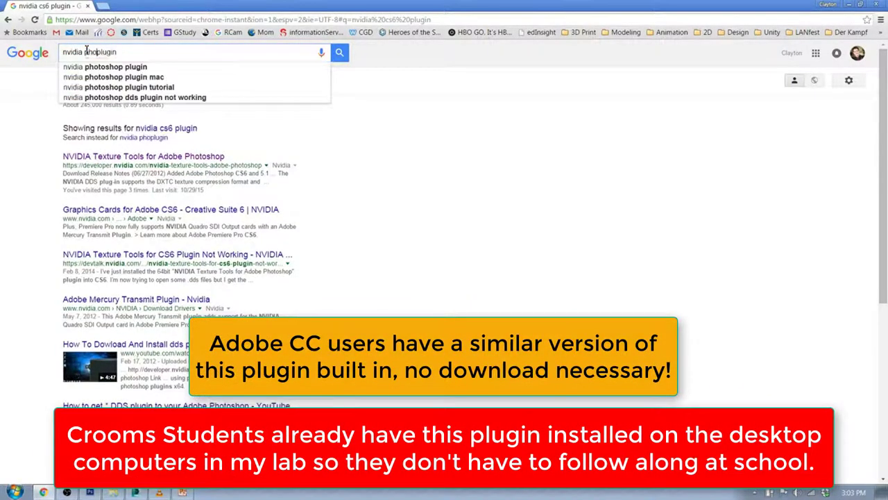
key(Return)
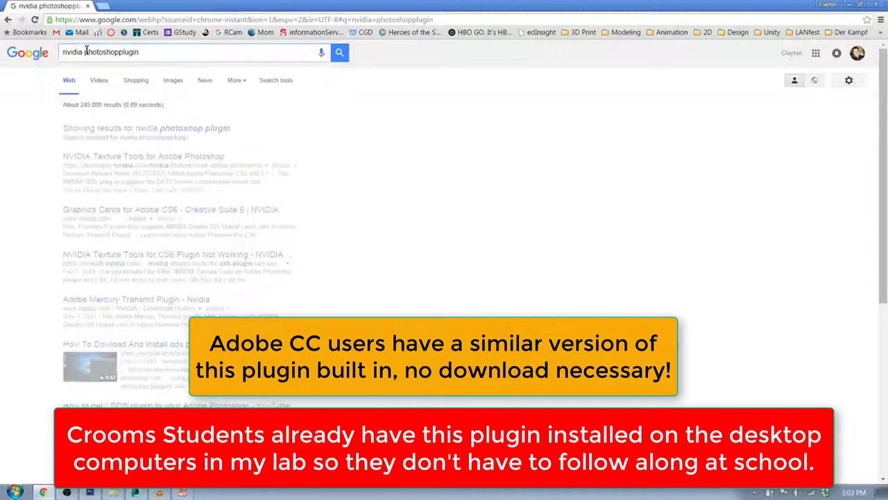
click(184, 125)
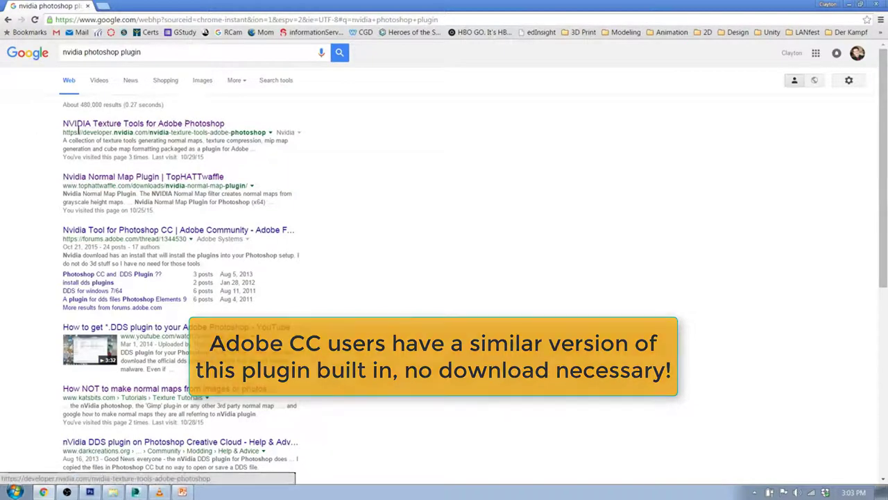
click(137, 125)
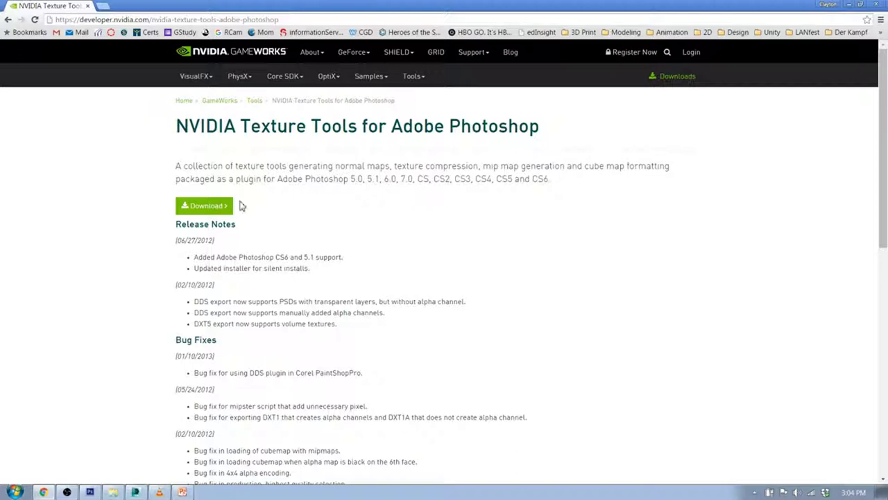
Download the Windows (64-bit) version of Texture Tools for Adobe Photoshop from the NVIDIA download center.
drag(200, 127, 387, 120)
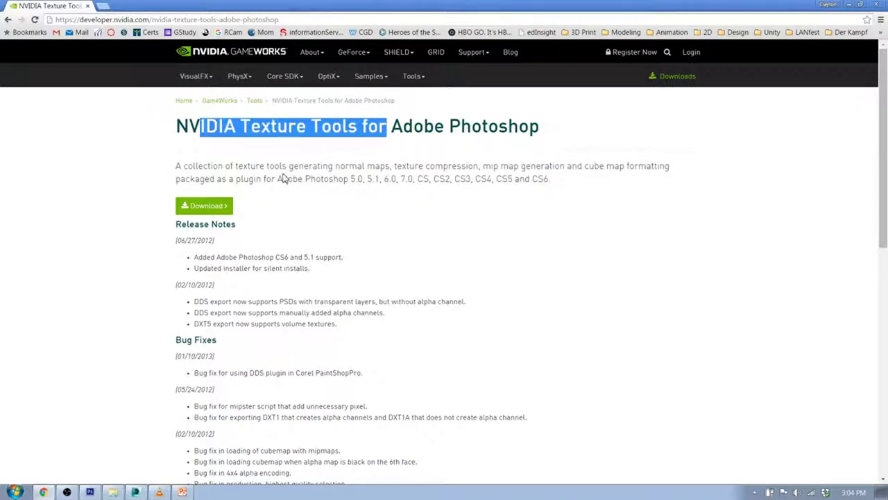
scroll(283, 175, down, 4)
scroll(284, 177, up, 4)
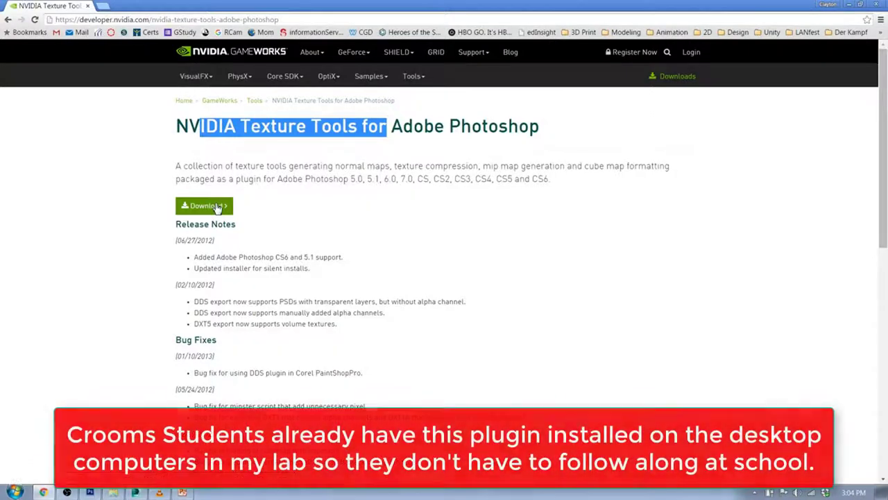
click(208, 208)
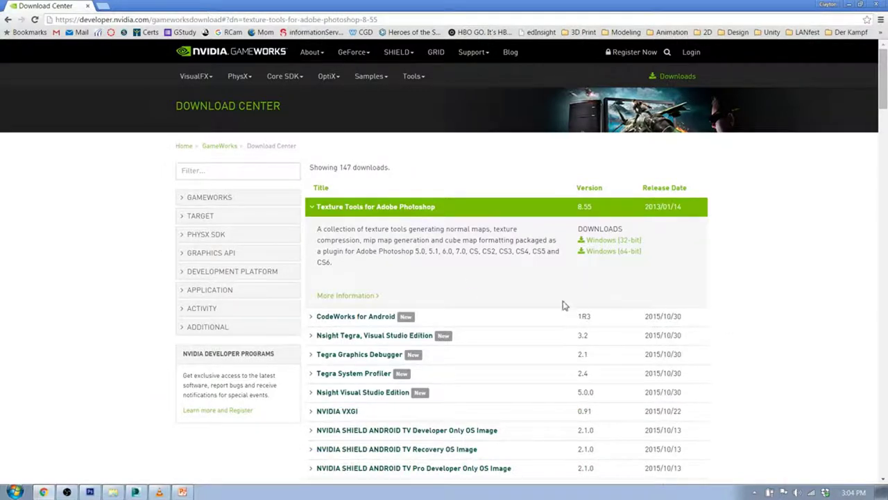
scroll(564, 315, down, 3)
scroll(547, 289, up, 3)
click(603, 254)
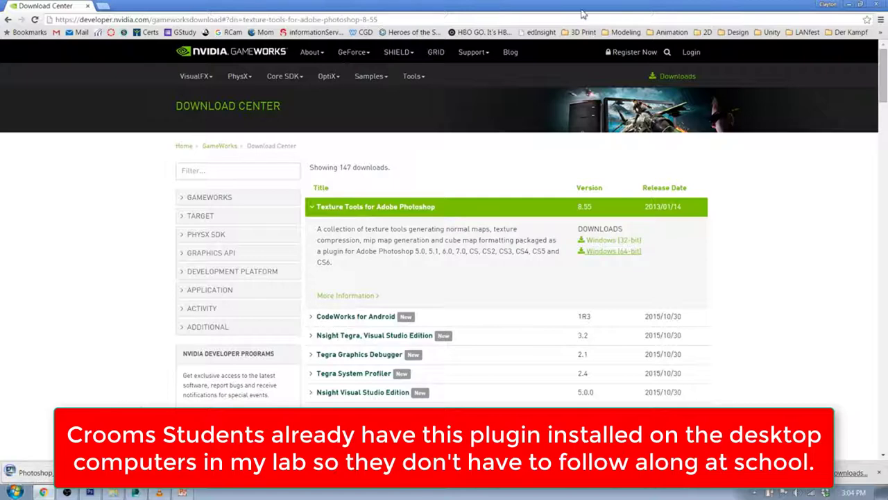
Run the downloaded 64-bit NVIDIA Photoshop plug-ins installer and cancel the setup instead of uninstalling the previous version.
click(32, 473)
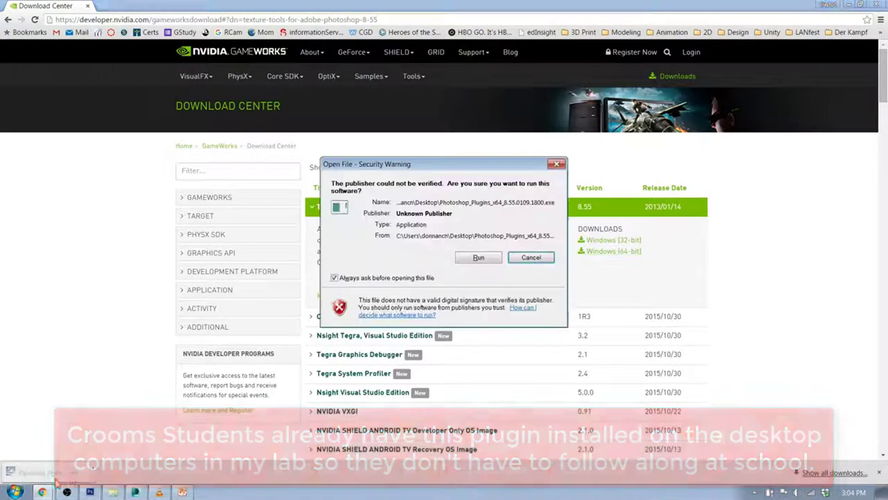
click(484, 256)
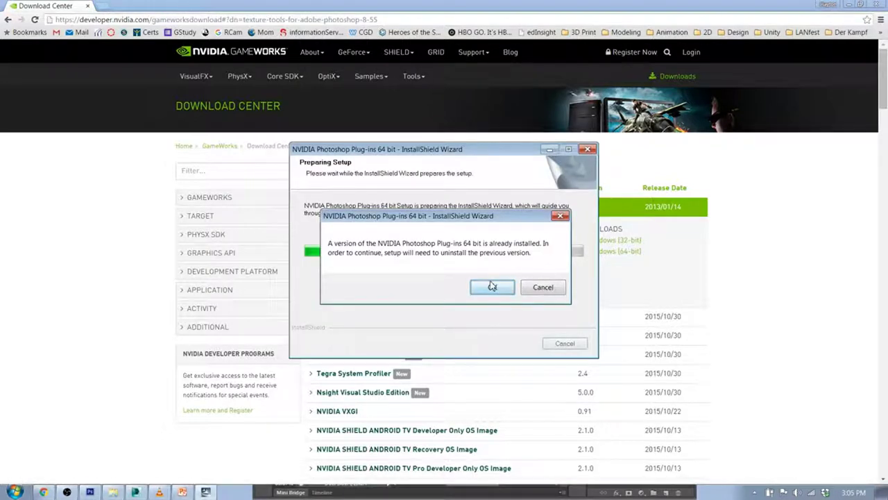
click(545, 288)
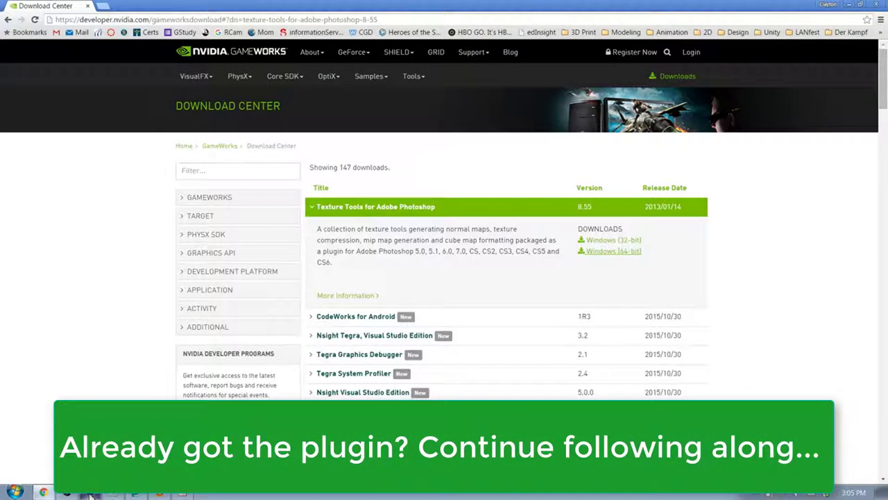
Switch to Photoshop and maximize the window containing Brick_Wall.psd.
click(91, 494)
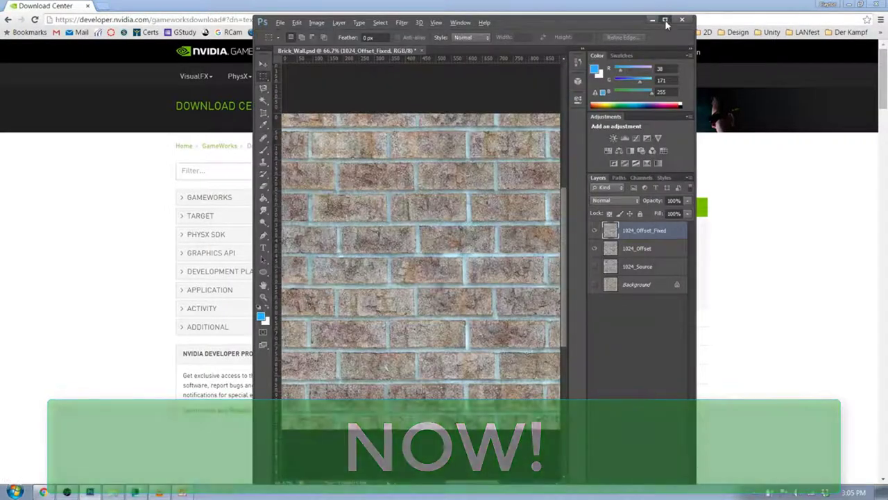
click(664, 20)
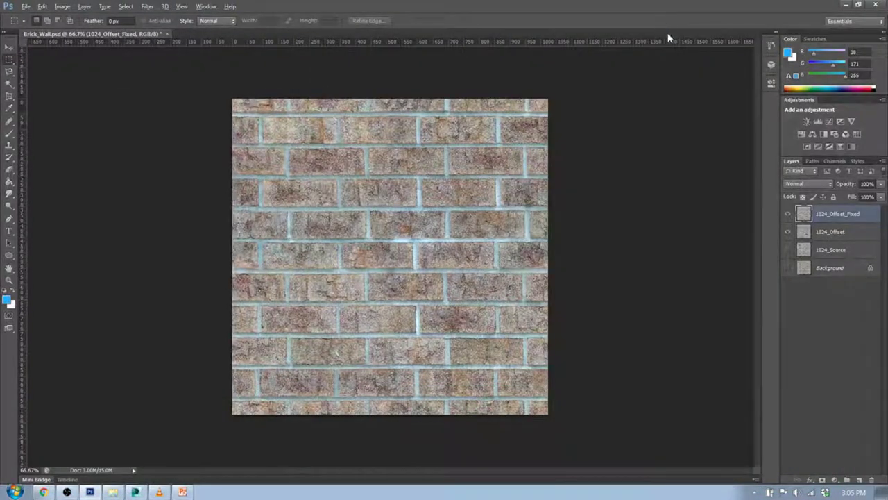
Toggle the visibility of the 1024_Offset_Fixed layer repeatedly to compare the repaired bricks with the 1024_Offset layer, leaving it shown.
click(788, 215)
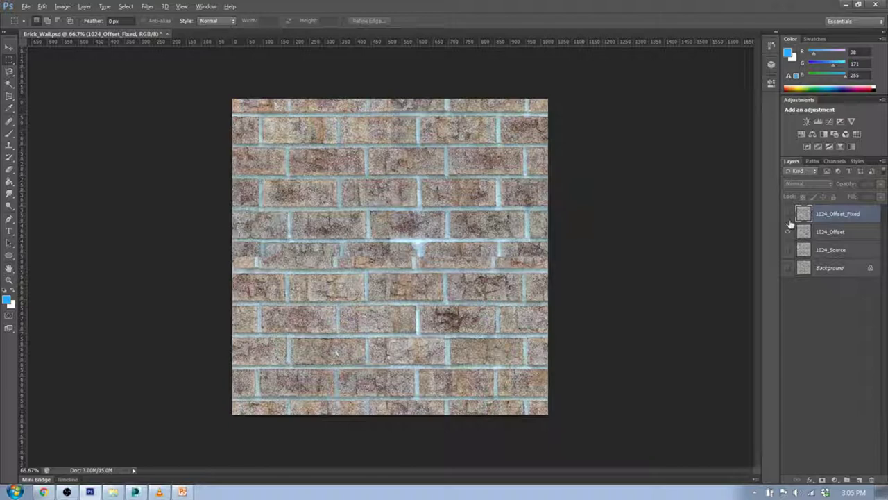
click(788, 216)
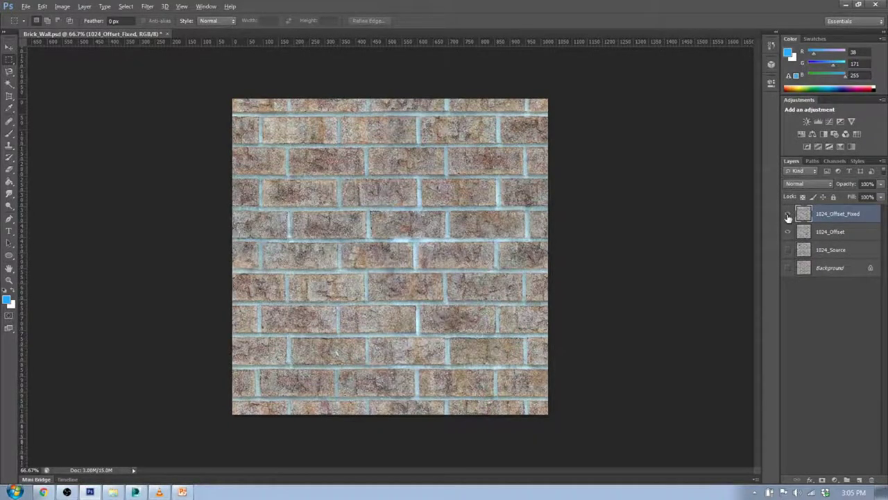
click(788, 215)
click(788, 216)
click(788, 216)
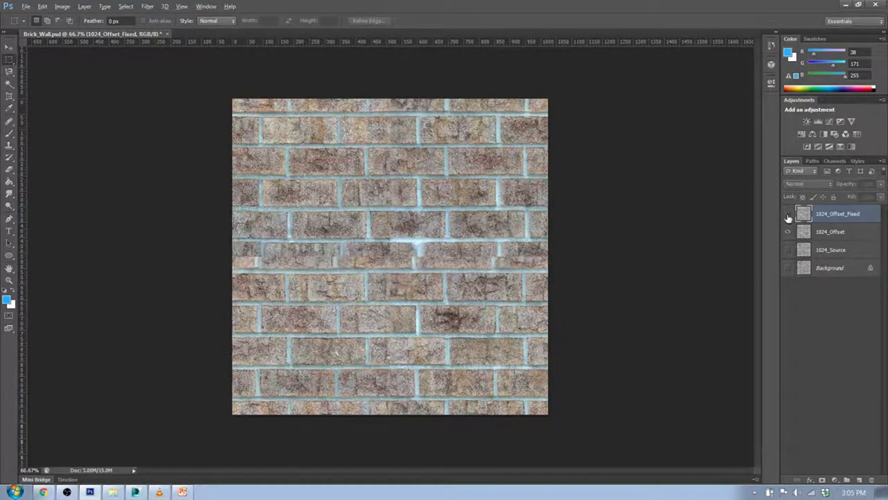
click(788, 216)
click(788, 216)
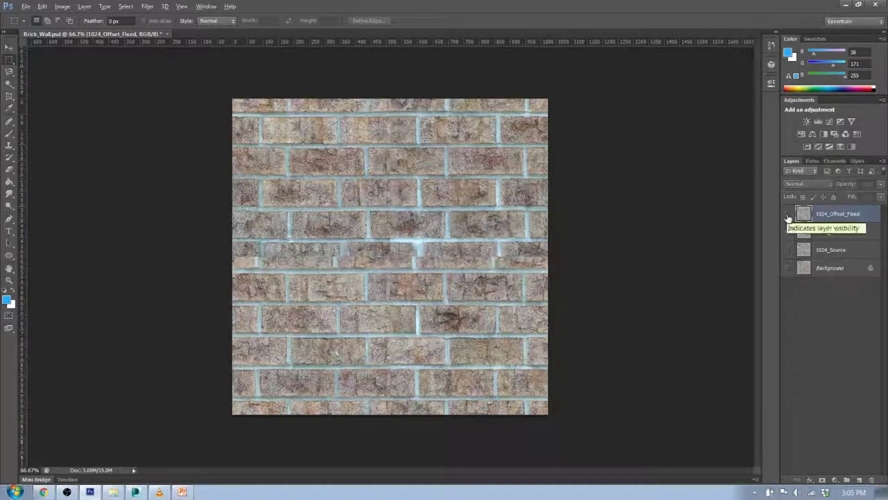
click(788, 216)
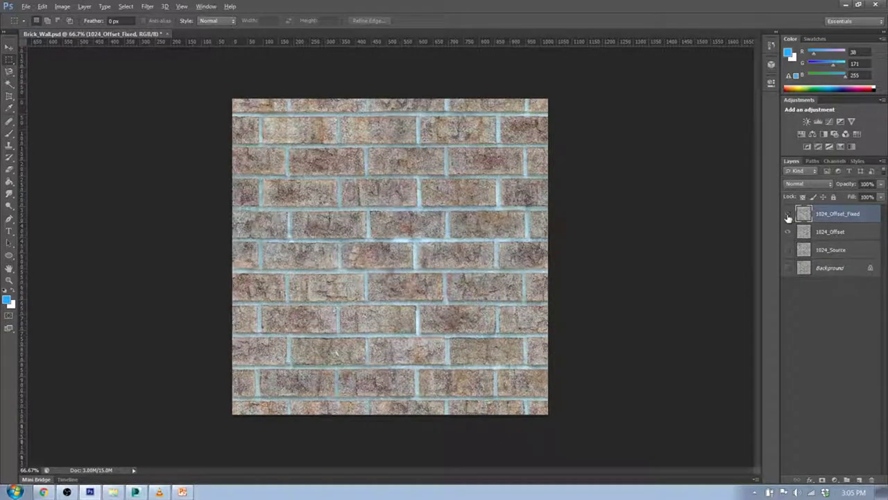
click(788, 216)
click(788, 215)
click(30, 8)
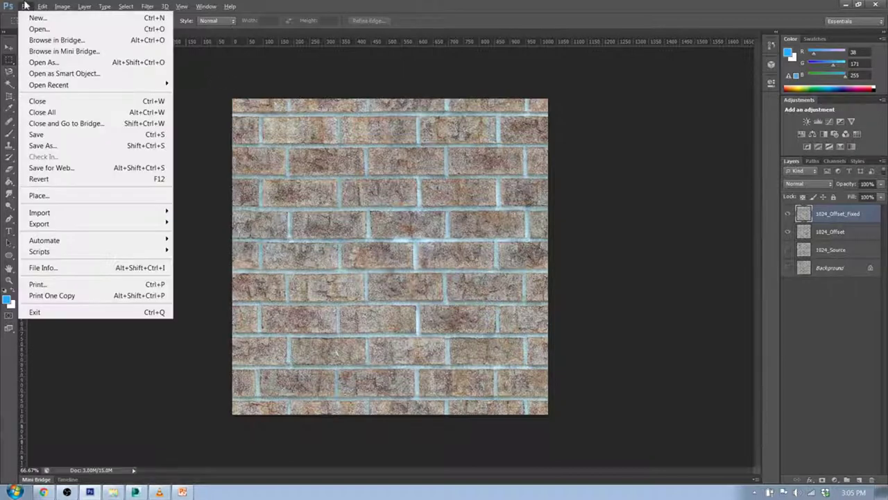
click(52, 166)
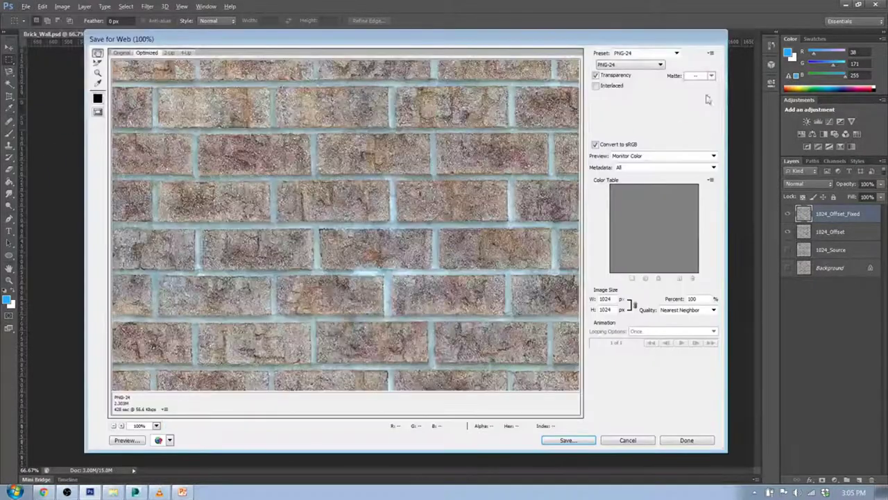
click(686, 440)
Save the document as a new PSD named Maps_Day1_Finished.psd in the YouTube Files folder.
click(26, 6)
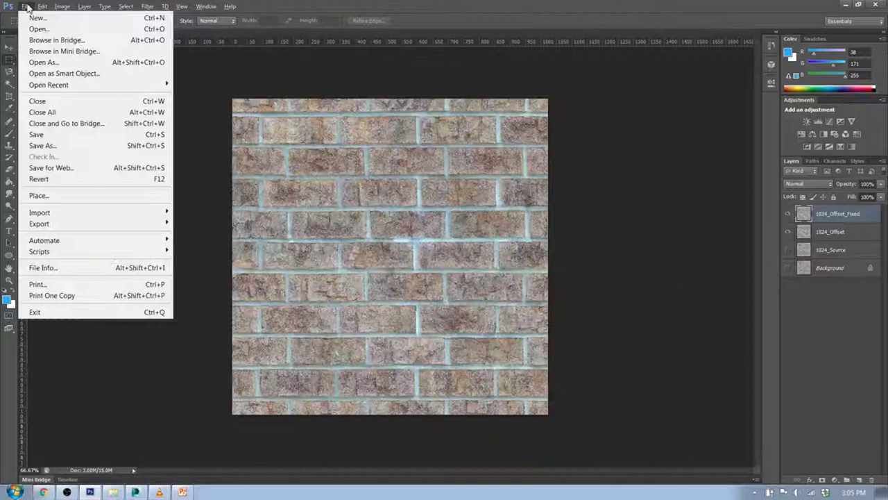
click(50, 146)
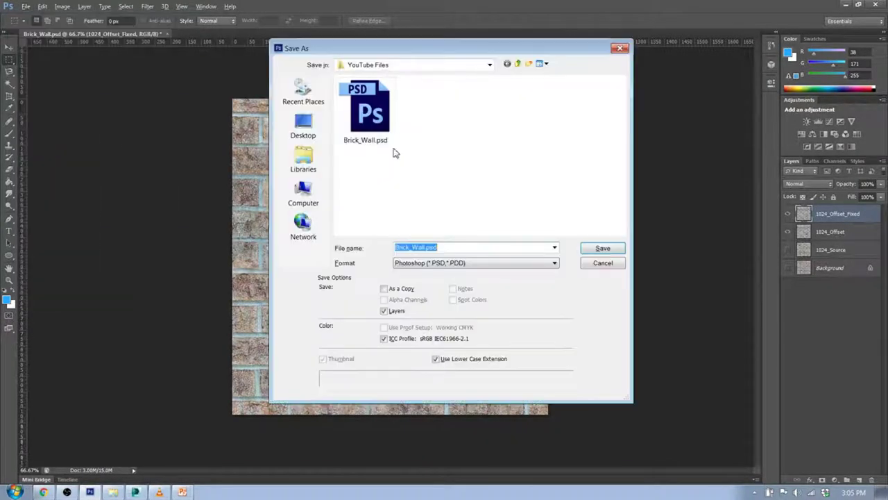
double_click(419, 247)
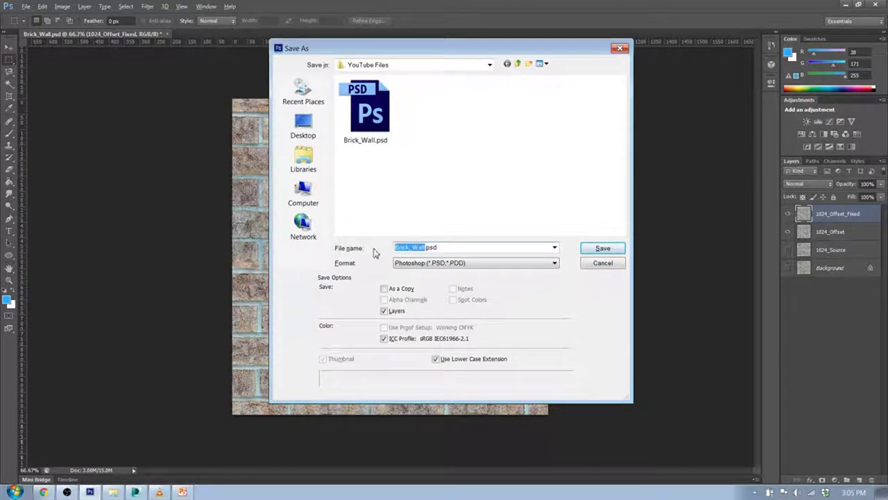
text(MAps_Day1_Finished)
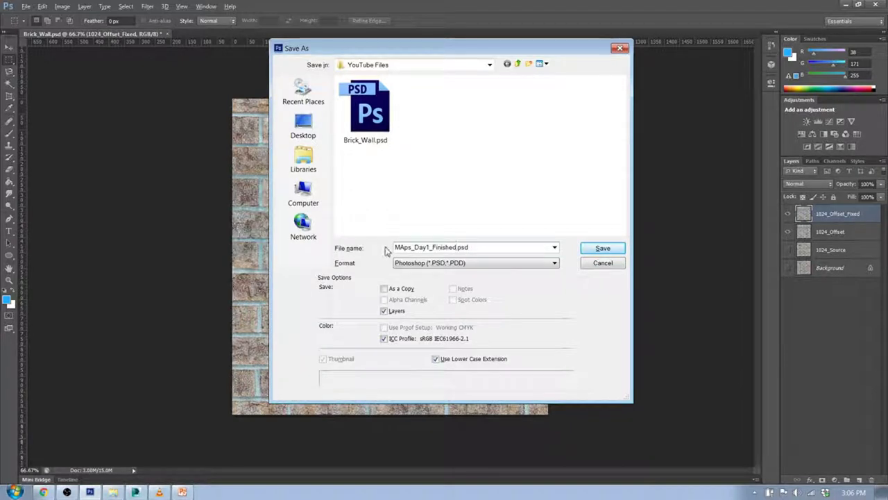
click(403, 247)
key(BackSpace)
text(a)
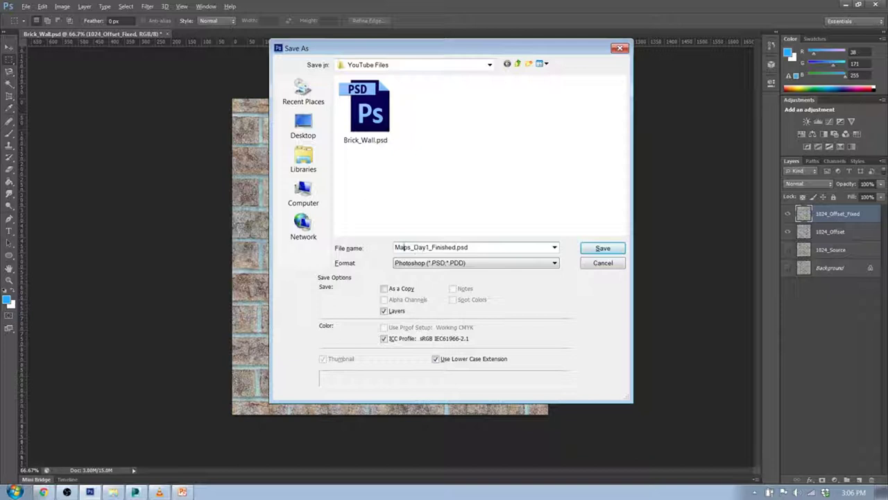
click(615, 253)
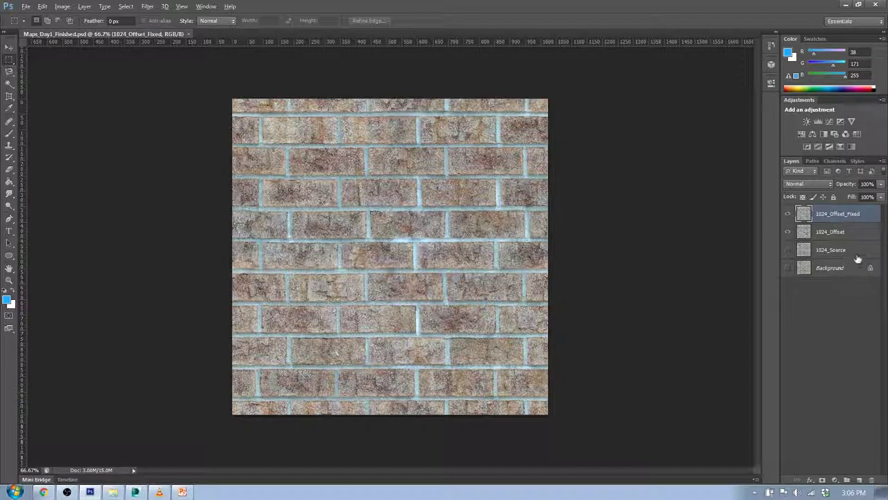
Hide the 1024_Offset layer.
click(788, 232)
Open the NVIDIA NormalMapFilter for the 1024_Offset_Fixed layer, try Average RGB as the height source, and cancel the filter.
click(147, 6)
click(148, 7)
click(147, 6)
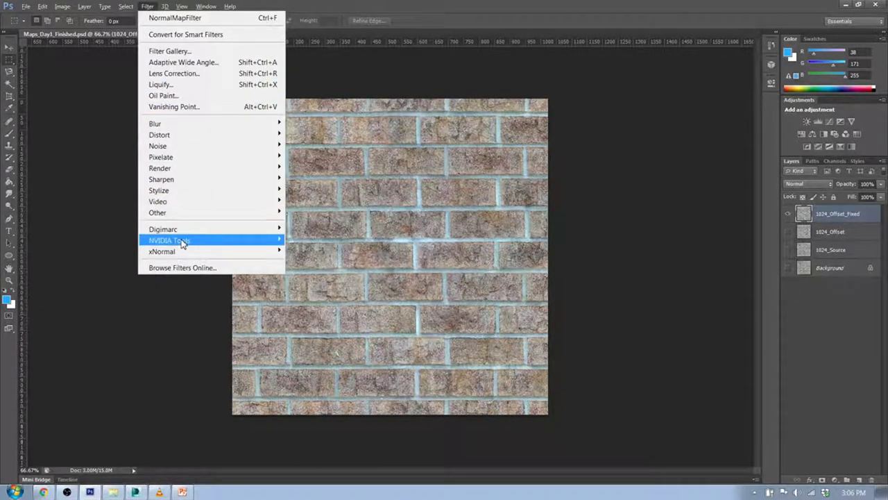
mouse_move(182, 242)
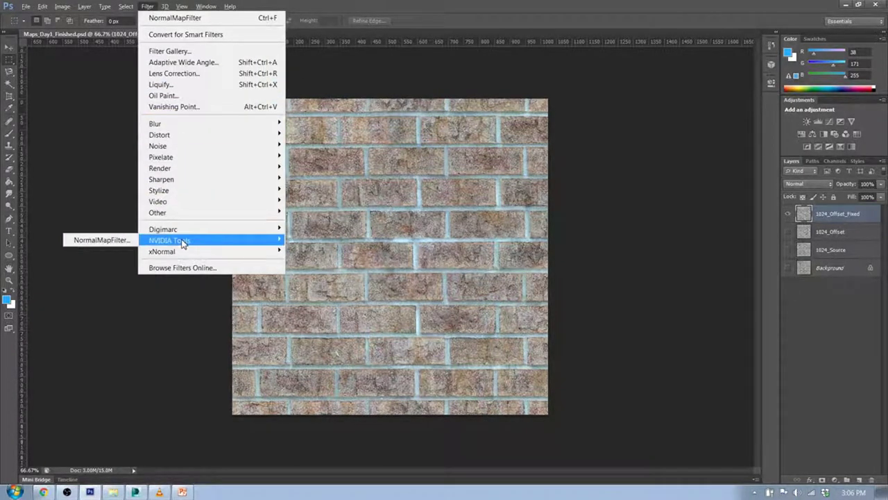
click(100, 240)
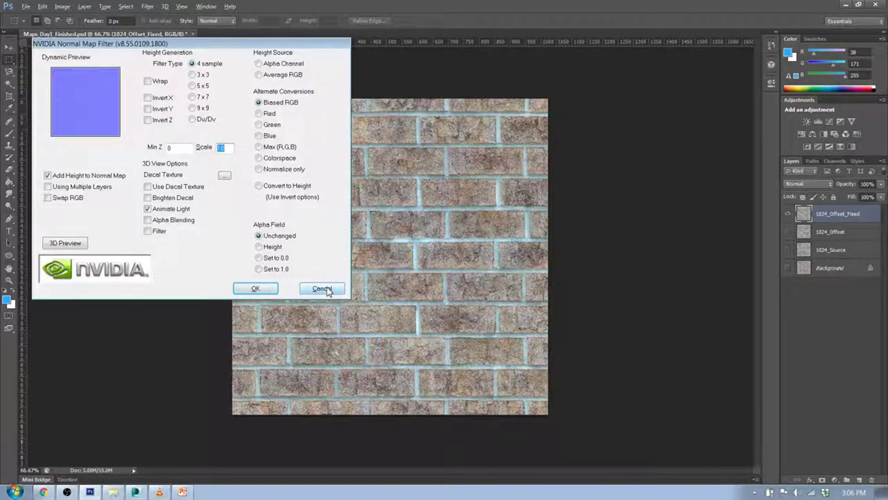
click(258, 74)
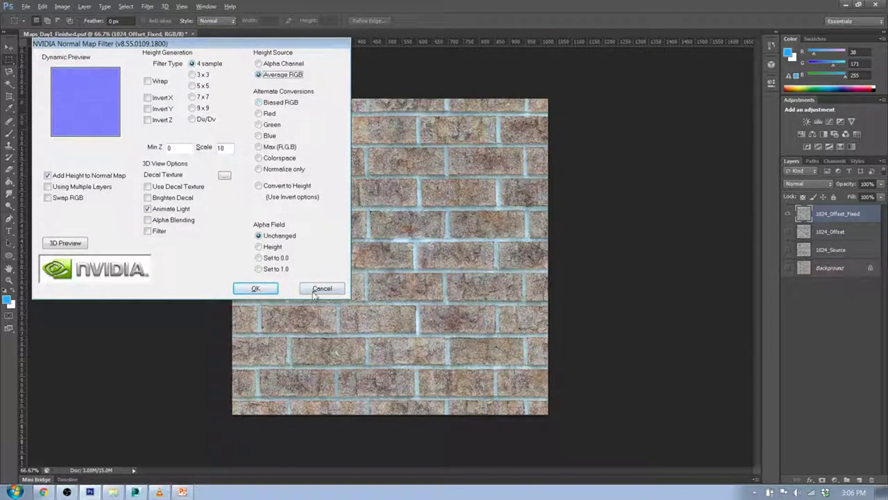
click(343, 289)
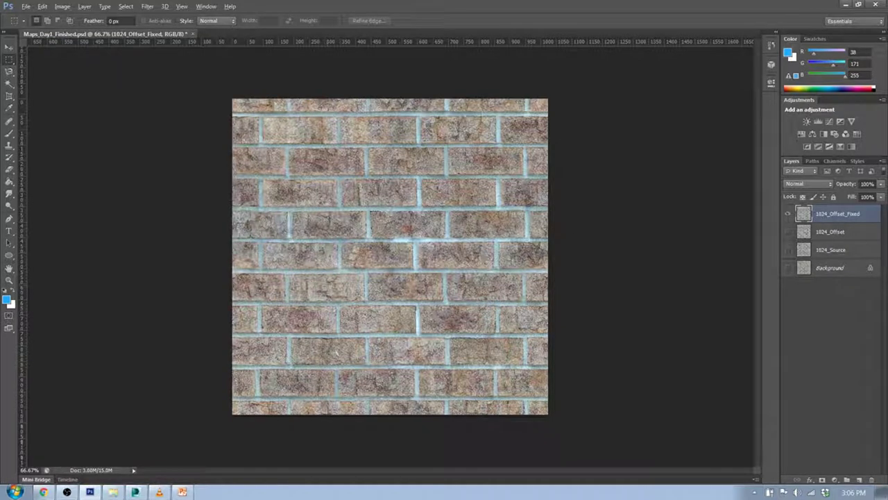
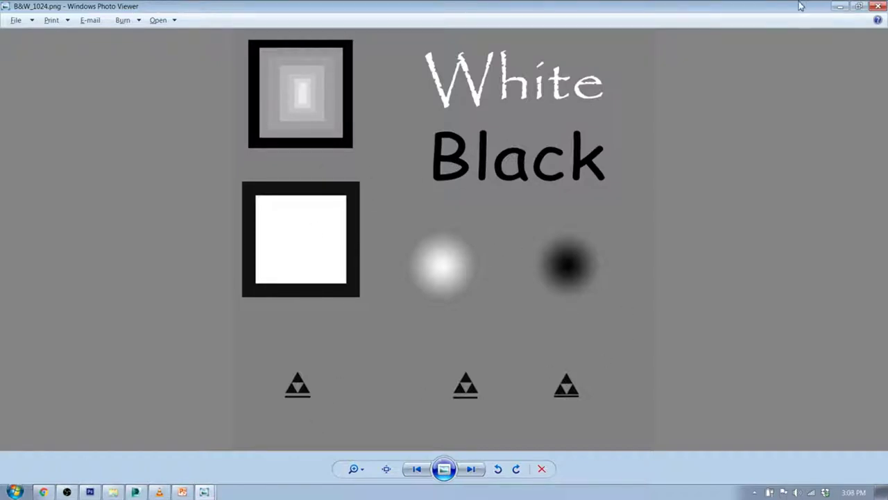
Minimize the B&W_1024.png and Normal1_1024.png image viewers to return to the brick texture in Photoshop.
click(839, 8)
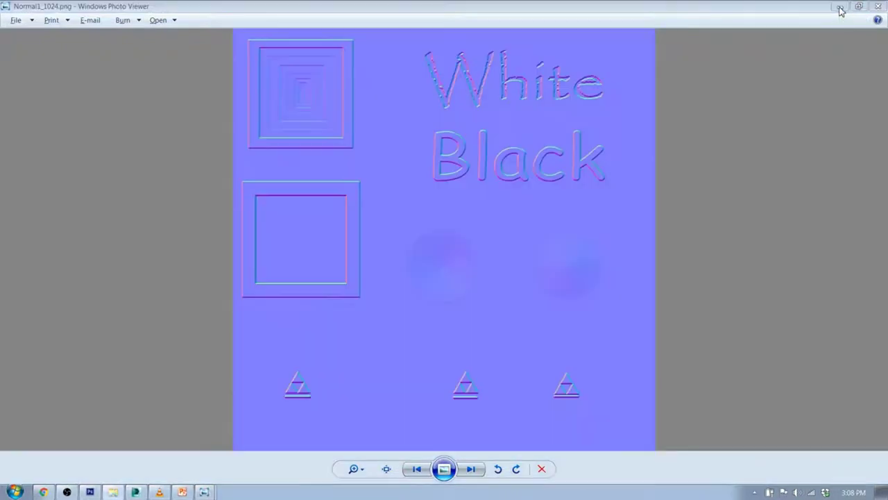
click(840, 8)
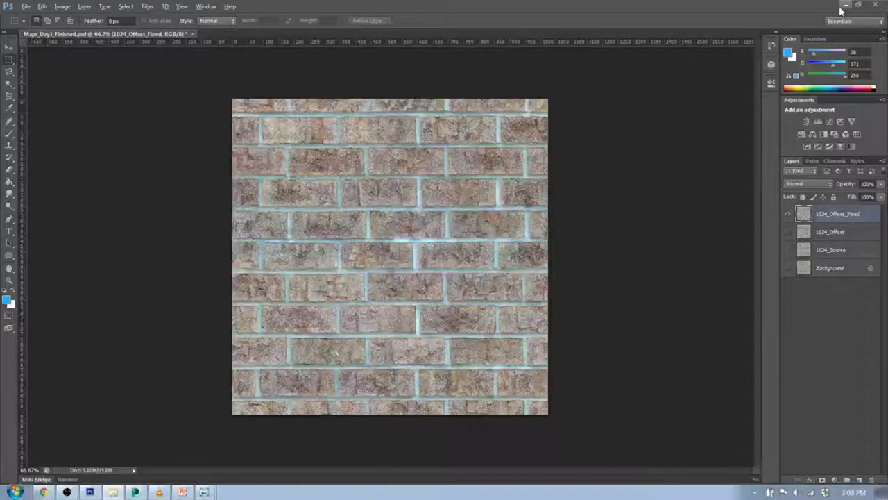
Play the Normal_1.avi video in VLC media player, then close the player to return to Photoshop.
click(172, 493)
double_click(127, 58)
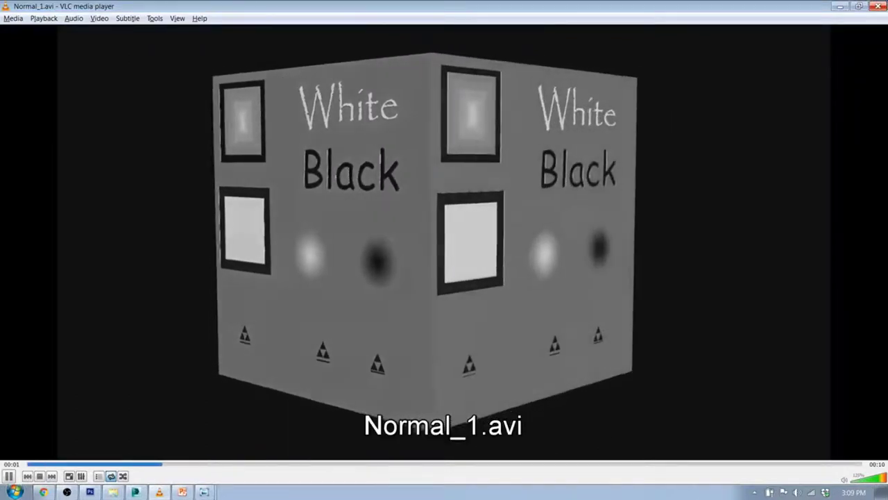
click(880, 6)
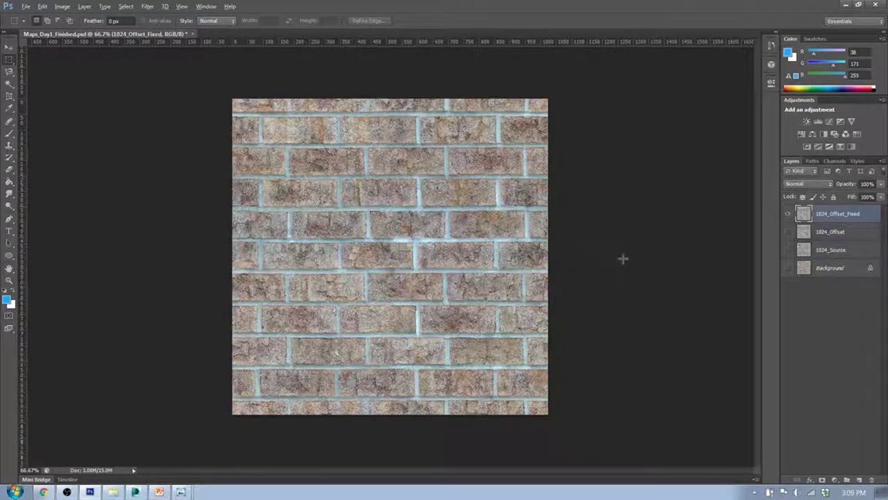
Duplicate the 1024_Offset_Fixed layer as Normal_Source, hide the original, and keep the copy selected.
right_click(841, 215)
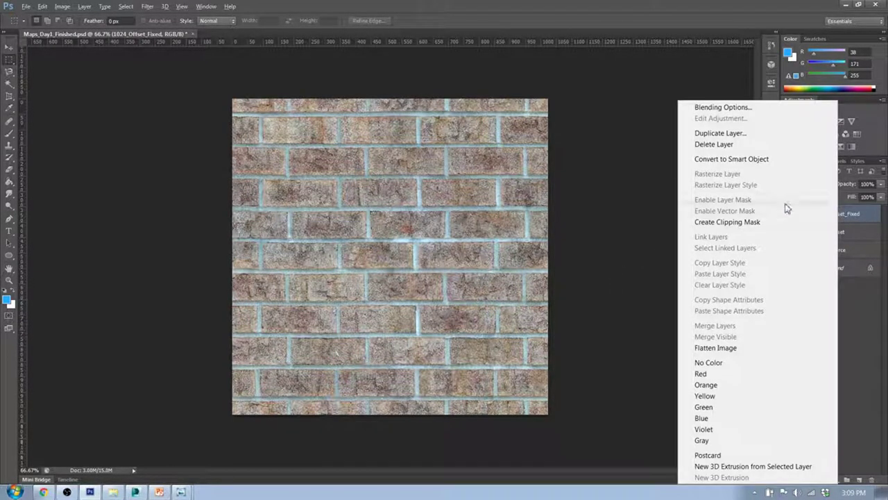
click(754, 134)
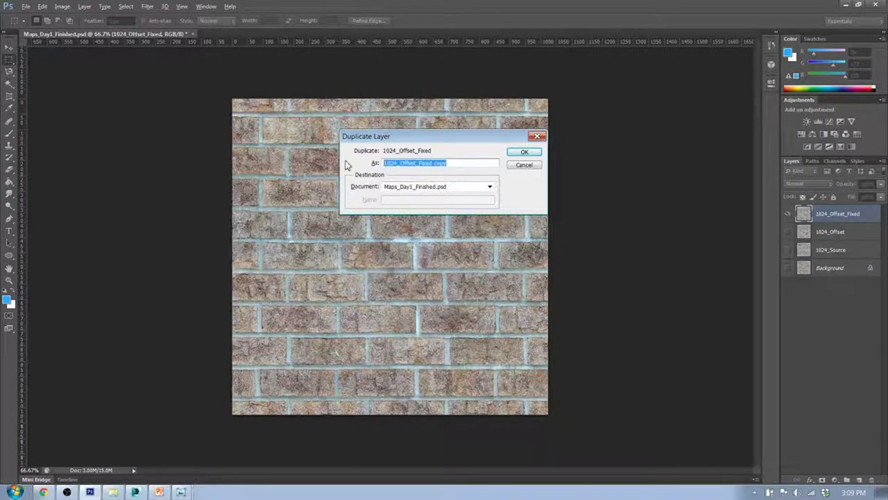
text(Normal_Source)
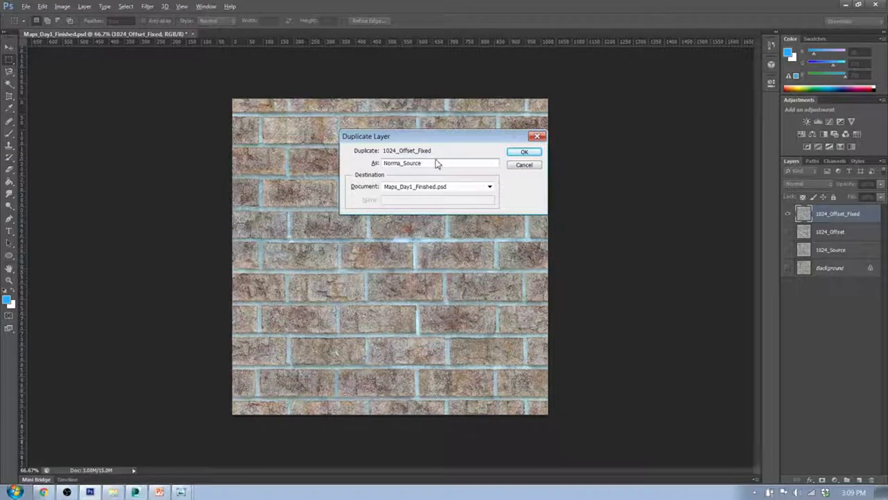
click(525, 152)
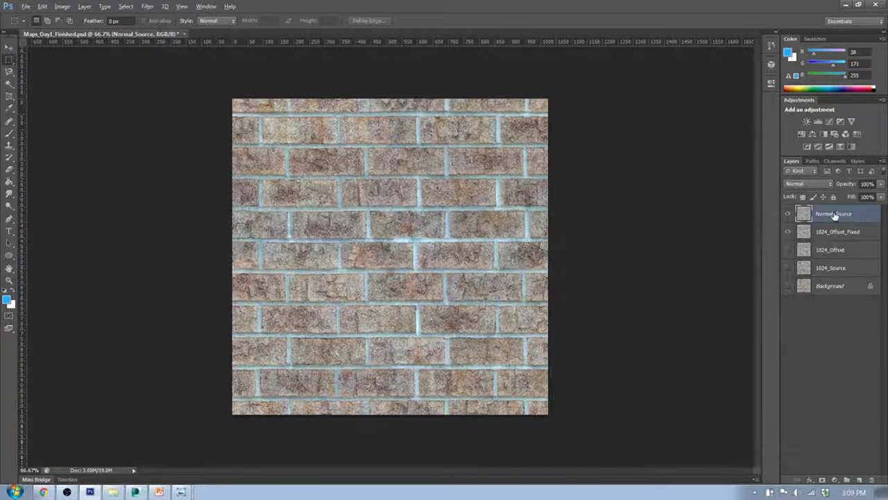
click(859, 313)
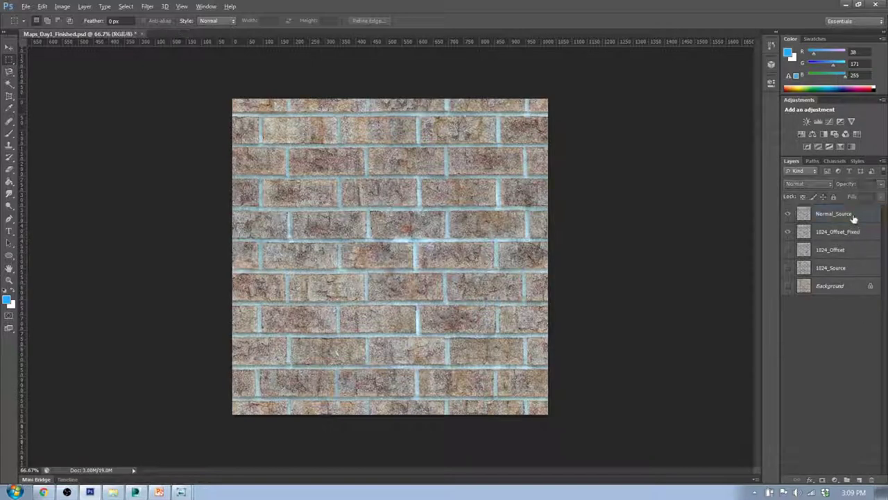
click(853, 218)
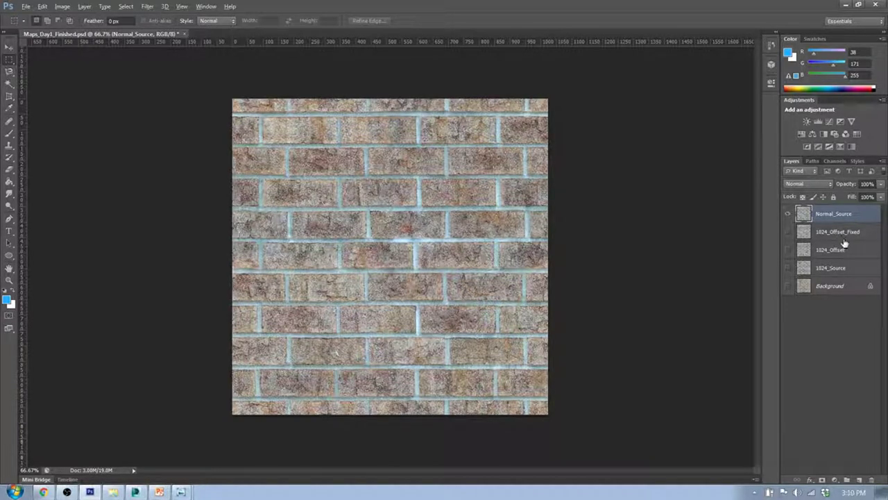
Add a Black & White adjustment above Normal_Source with Reds 0, Yellows -126, Greens 27, Cyans 147 and Blues 182.
click(823, 134)
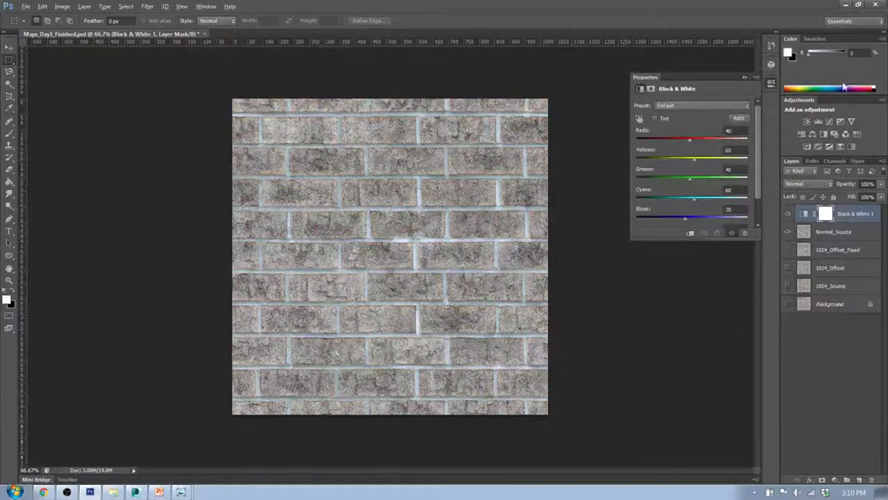
click(740, 119)
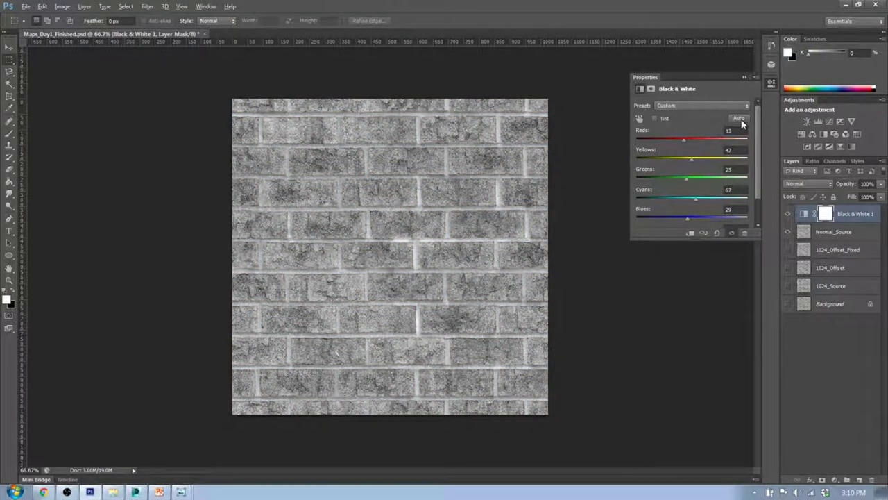
mouse_move(685, 141)
mouse_down()
mouse_move(672, 140)
mouse_move(697, 139)
mouse_move(644, 137)
mouse_move(684, 138)
mouse_move(666, 144)
mouse_move(688, 134)
mouse_move(680, 141)
mouse_up()
drag(692, 160, 714, 213)
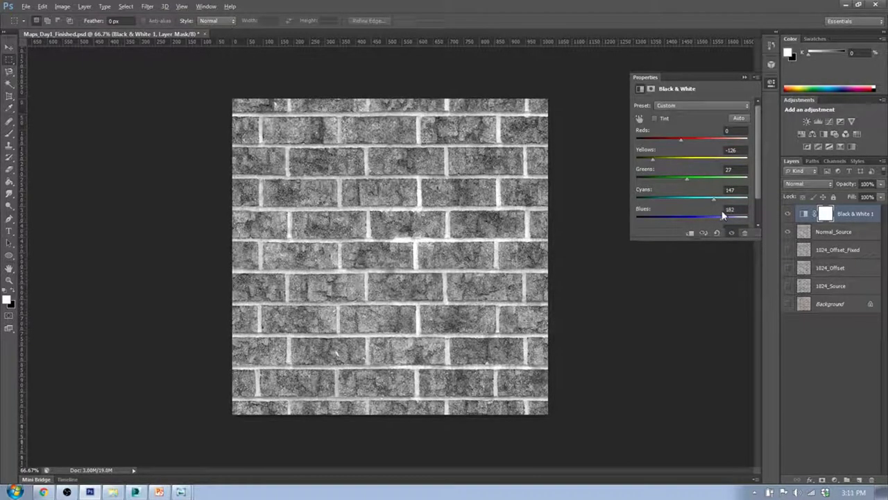
key(Return)
Merge the Black & White 1 adjustment down into Normal_Source and compare the result with the 1024_Offset_Fixed layer.
click(861, 213)
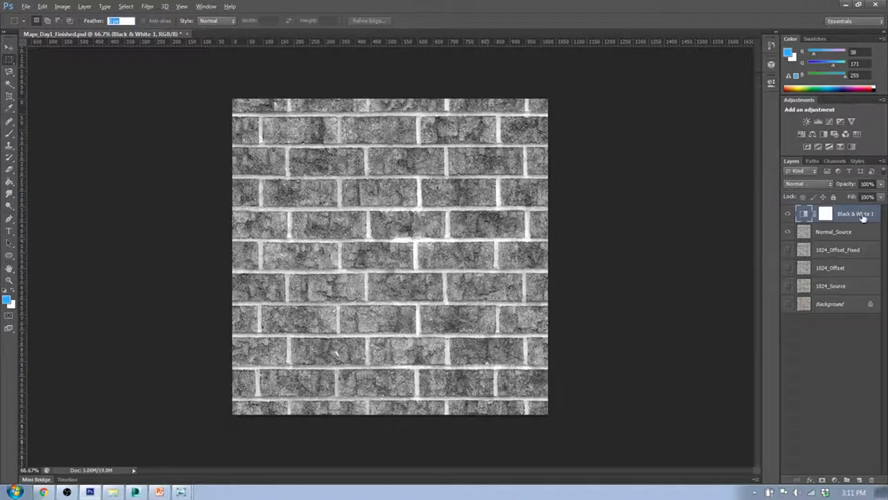
right_click(863, 217)
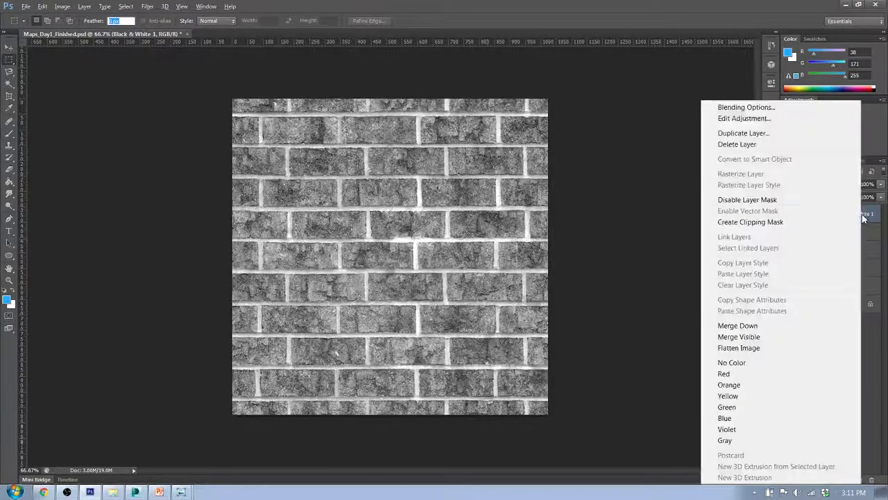
click(797, 330)
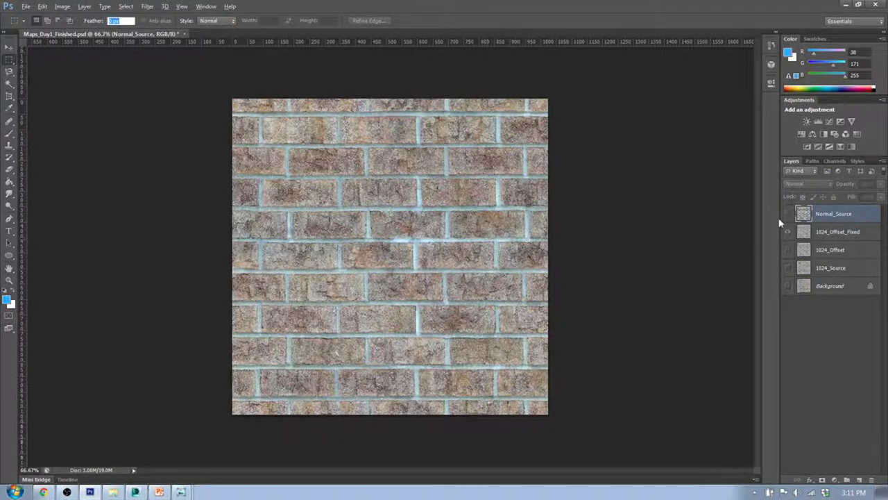
click(788, 214)
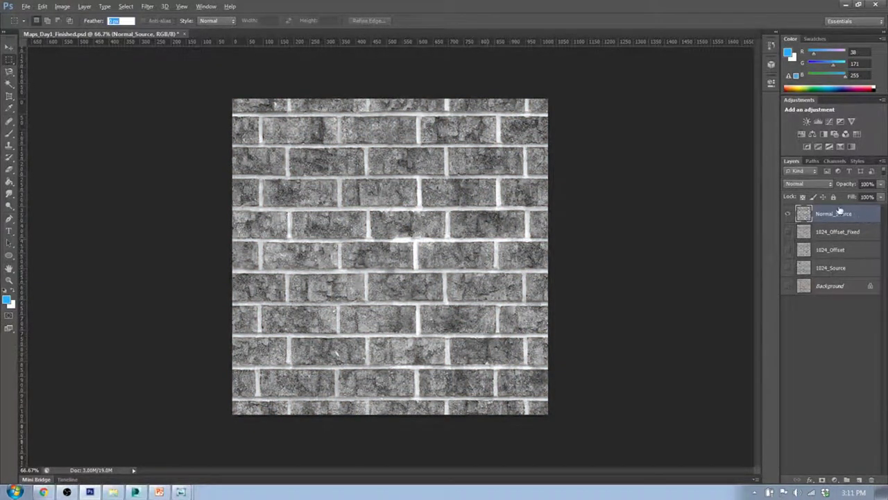
Add a Curves adjustment above Normal_Source and shape an S-curve that darkens the shadows and brightens the highlights.
click(828, 122)
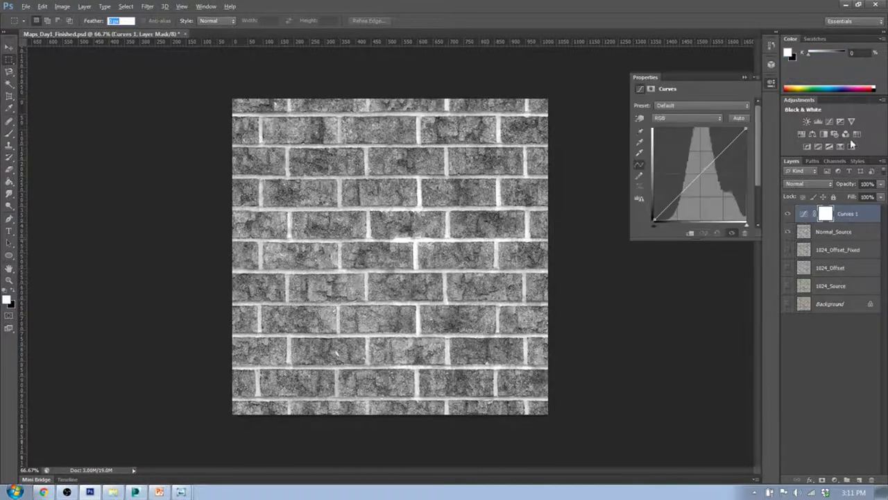
drag(725, 149, 722, 142)
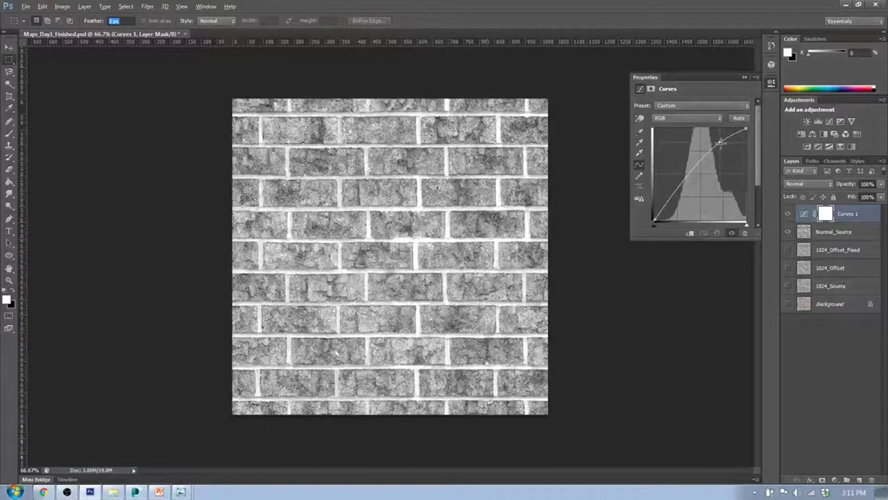
drag(675, 194, 693, 188)
drag(721, 142, 723, 139)
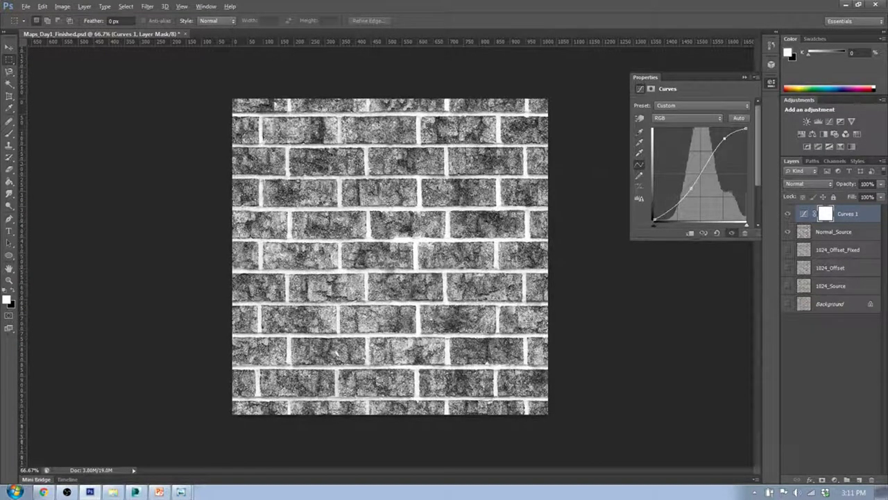
key(Return)
Merge the Curves 1 adjustment down into the Normal_Source layer.
double_click(845, 215)
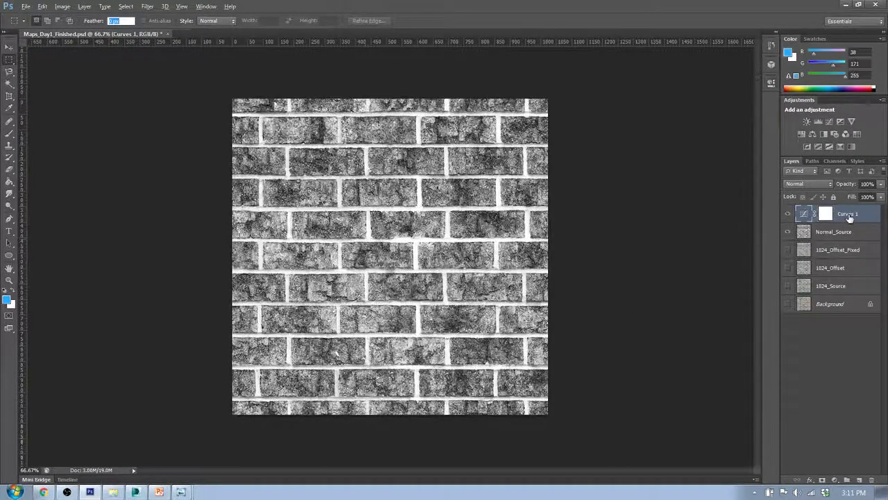
right_click(849, 216)
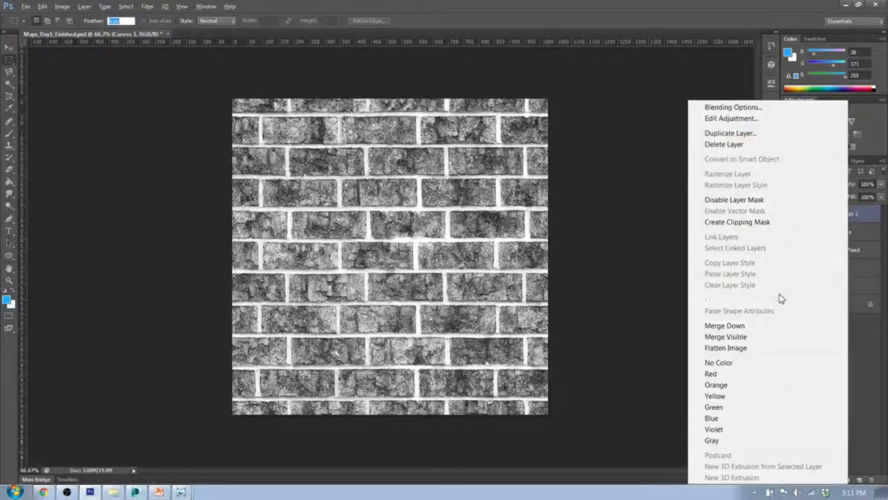
click(775, 328)
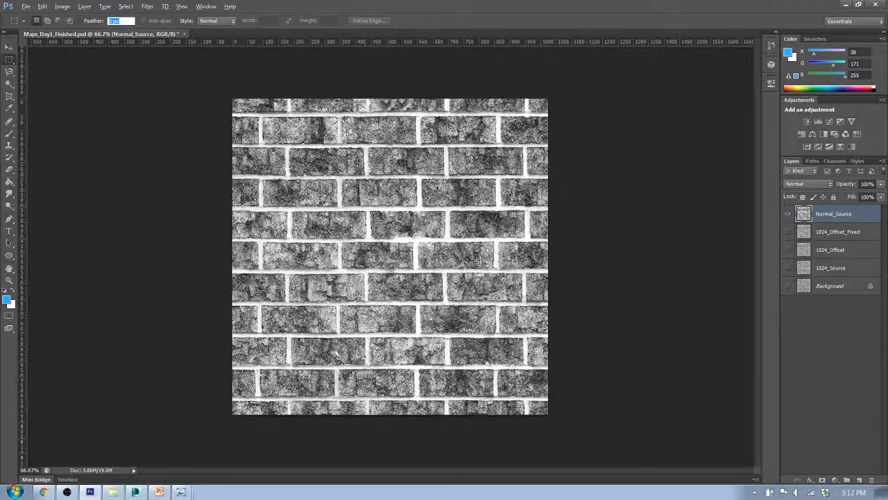
Add a Brightness/Contrast adjustment above Normal_Source with Brightness -81 and Contrast -38.
click(807, 123)
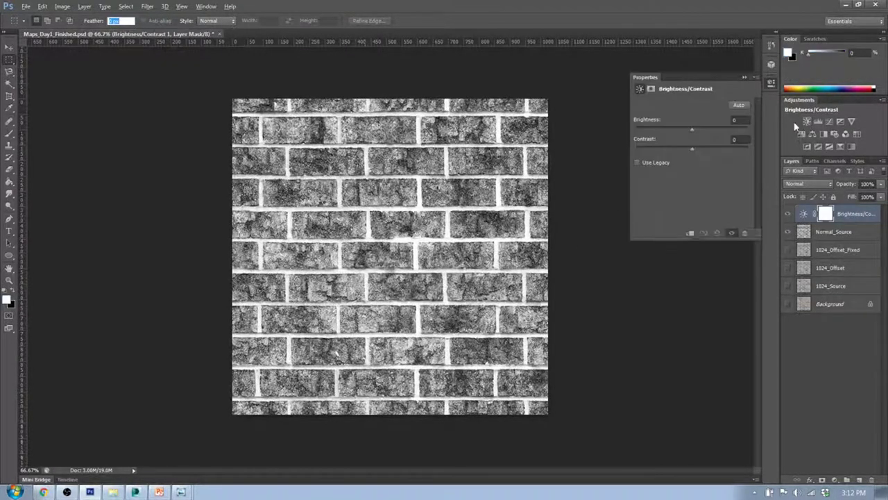
drag(693, 129, 639, 156)
mouse_move(677, 131)
mouse_down()
mouse_move(692, 131)
mouse_move(662, 134)
mouse_up()
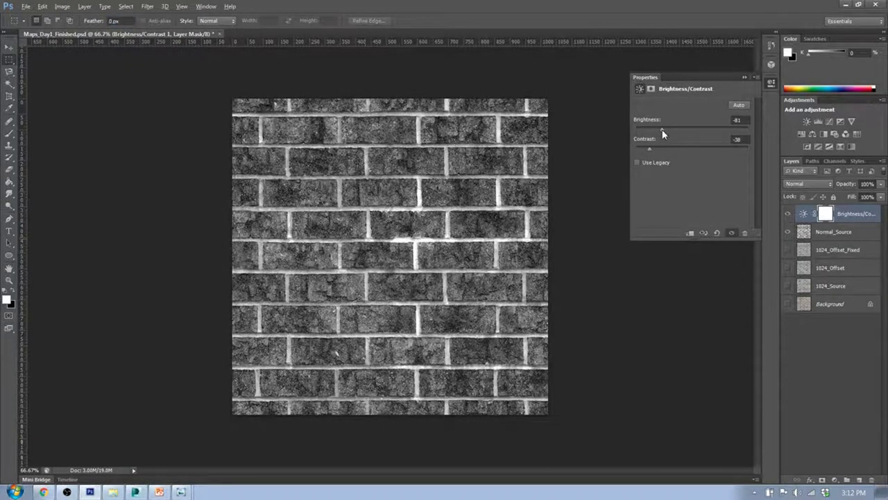
Merge the Brightness/Contrast adjustment down into the Normal_Source layer.
click(860, 220)
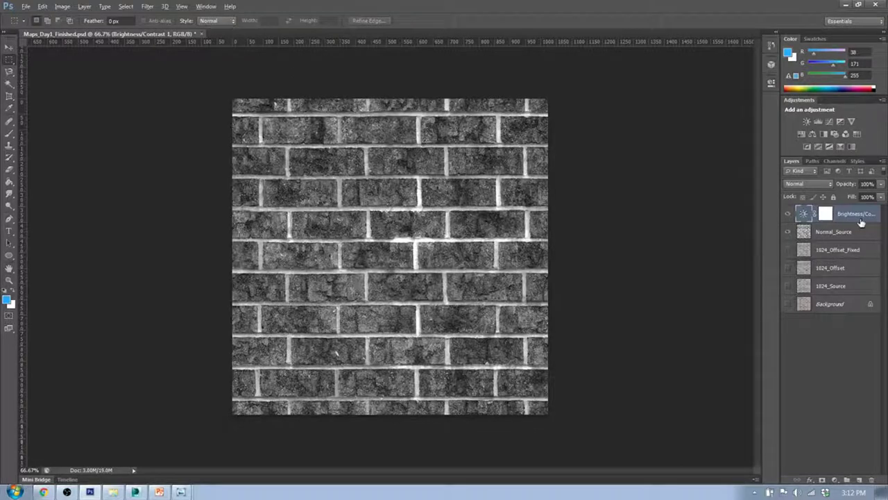
right_click(854, 214)
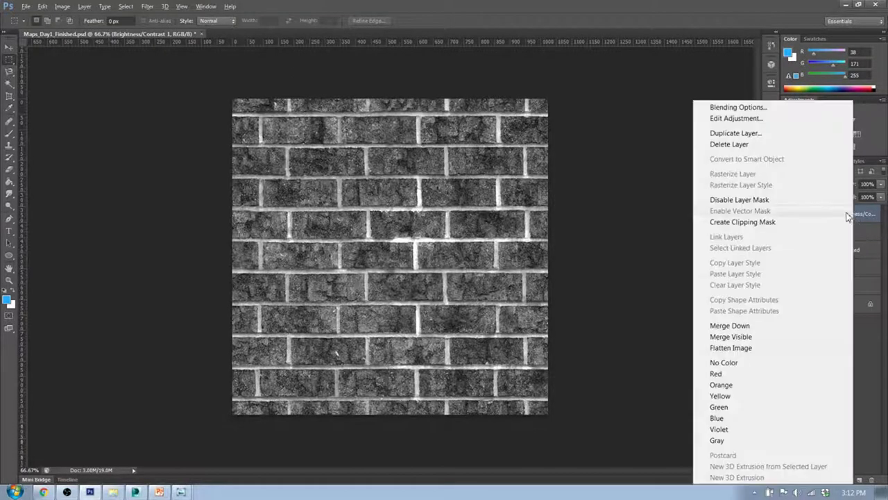
click(769, 324)
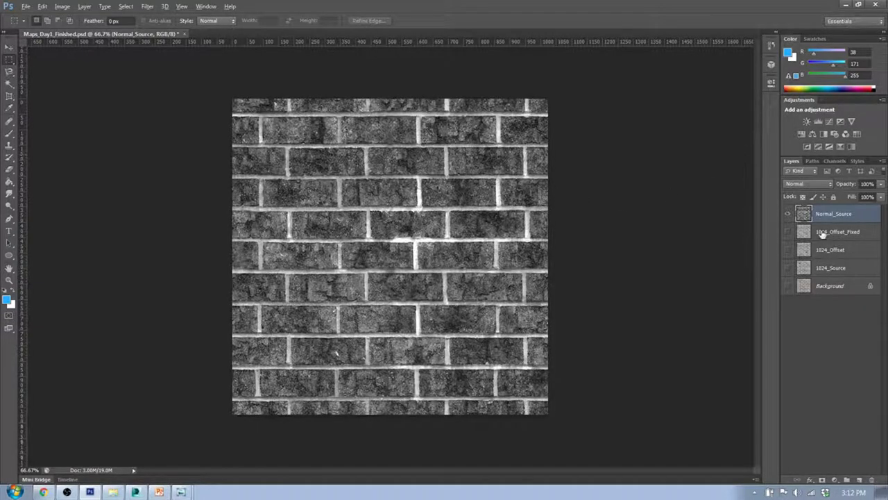
Invert the brick texture with an Invert adjustment and merge it down into Normal_Source.
click(807, 147)
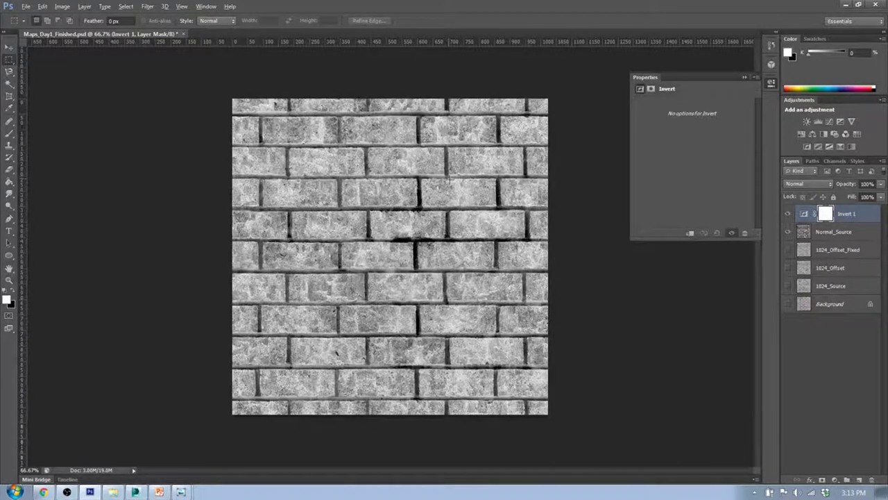
key(Return)
click(843, 221)
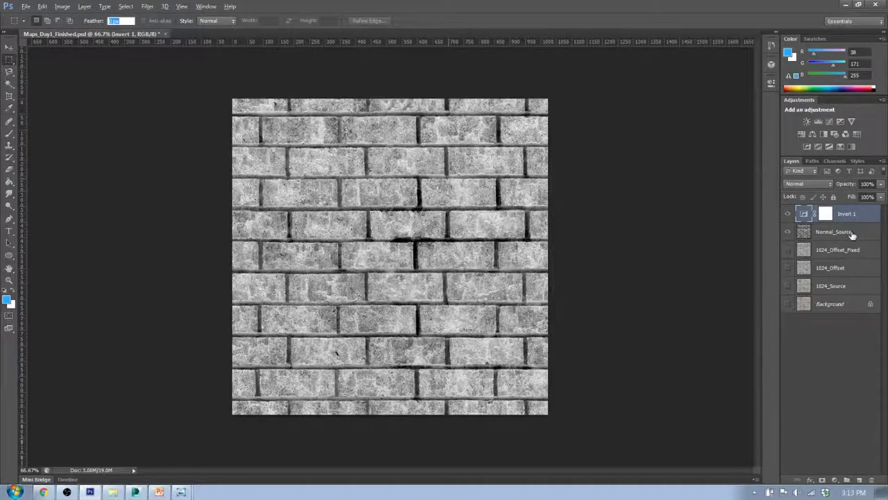
right_click(850, 220)
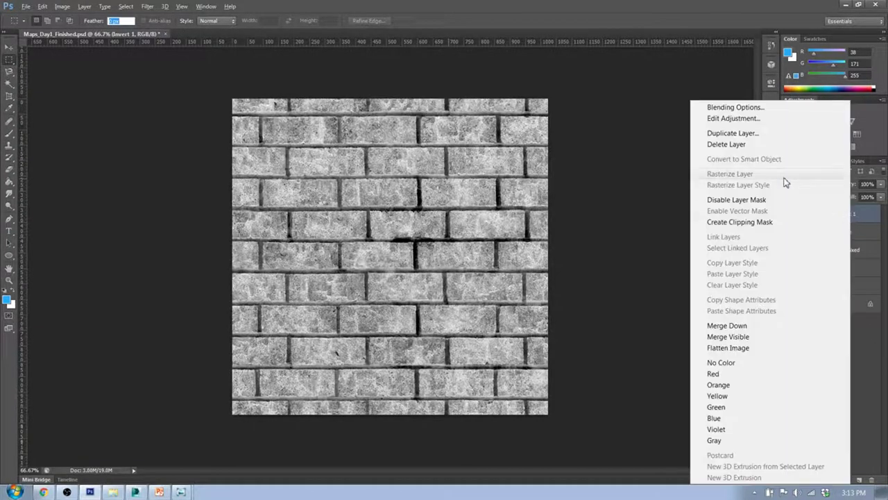
click(756, 323)
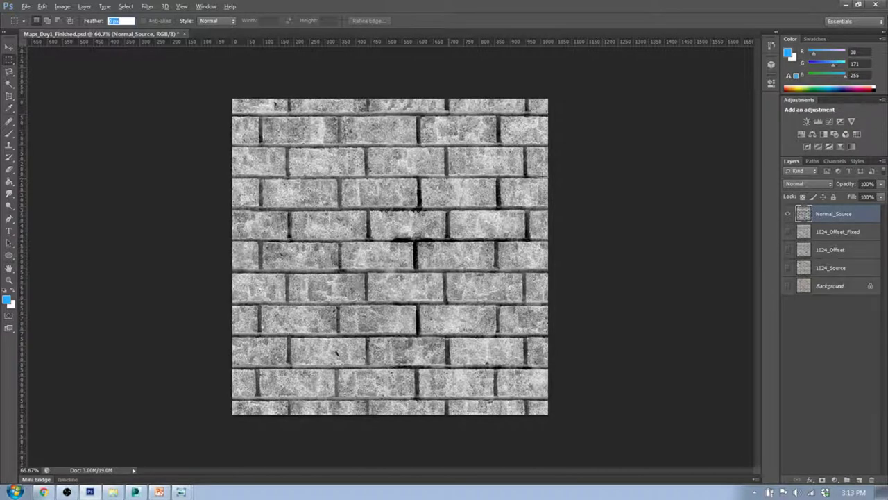
Add a Brightness/Contrast adjustment above the inverted Normal_Source layer with Brightness -36 and Contrast 17.
click(807, 122)
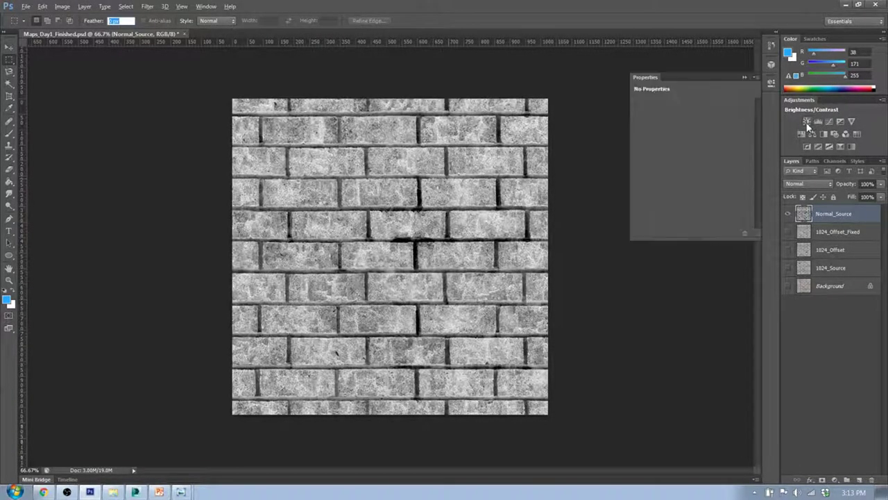
drag(691, 131, 734, 141)
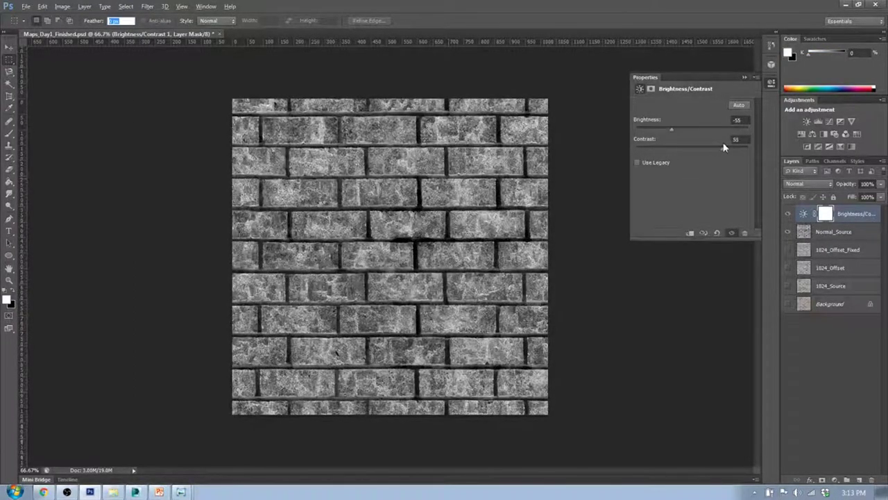
drag(706, 149, 678, 130)
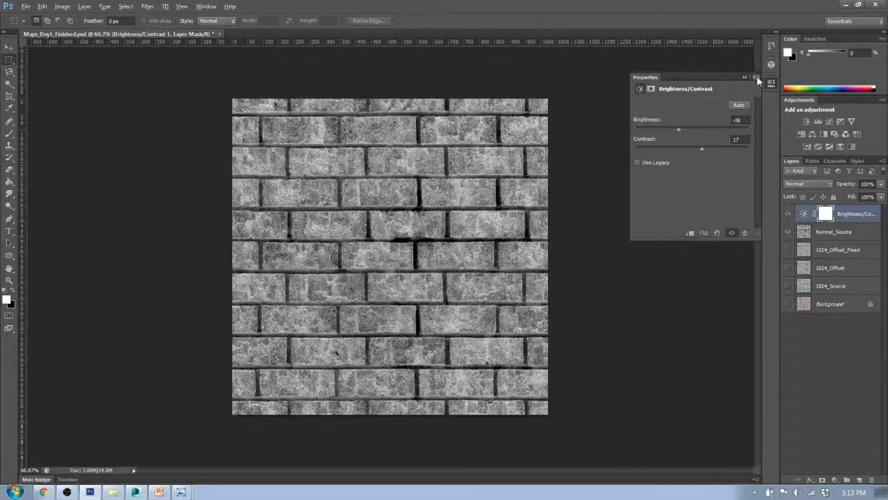
click(843, 358)
Merge the new Brightness/Contrast adjustment down into the inverted Normal_Source layer.
click(855, 219)
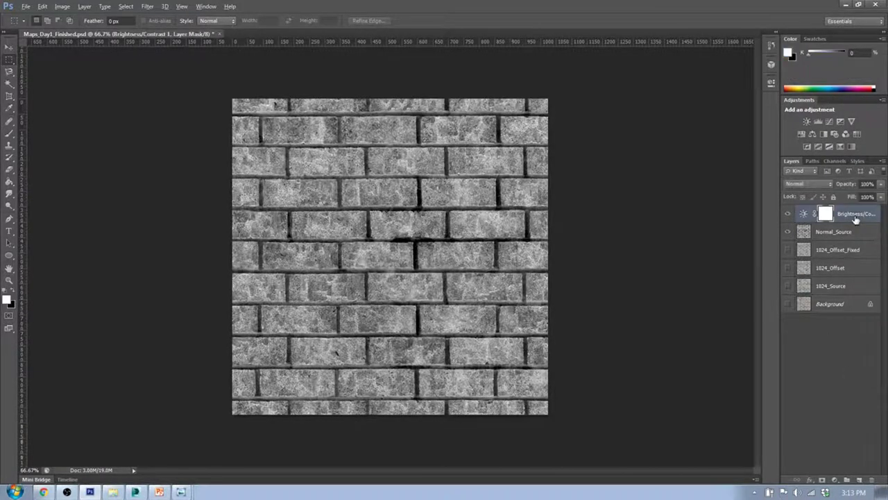
right_click(855, 219)
click(778, 326)
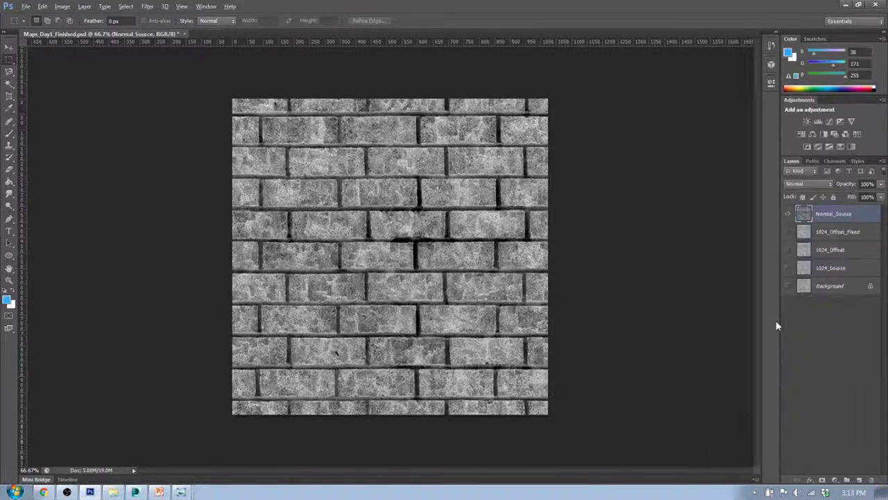
Open the NVIDIA NormalMapFilter for the Normal_Source layer with Add Height to Normal Map enabled.
click(806, 354)
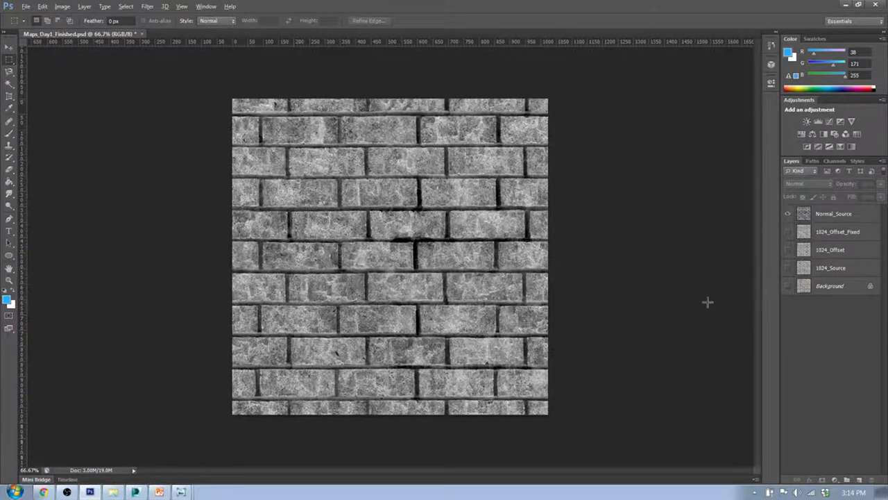
click(847, 214)
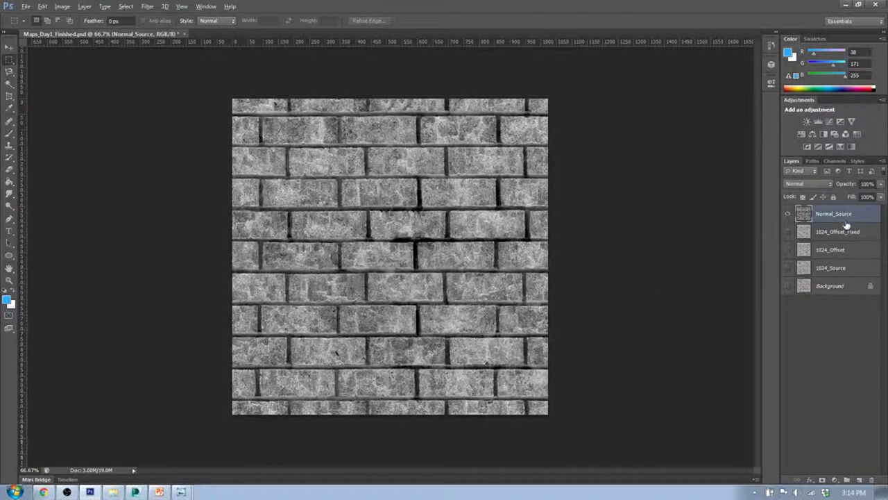
click(150, 7)
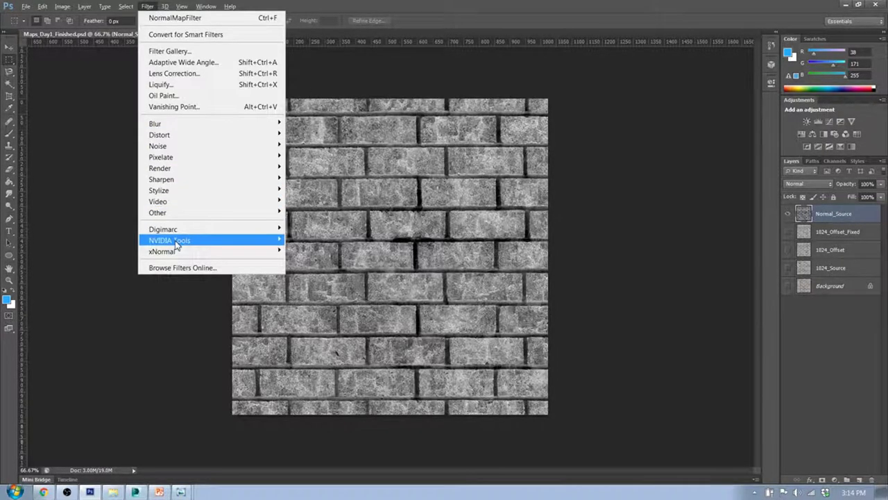
mouse_move(144, 243)
click(118, 240)
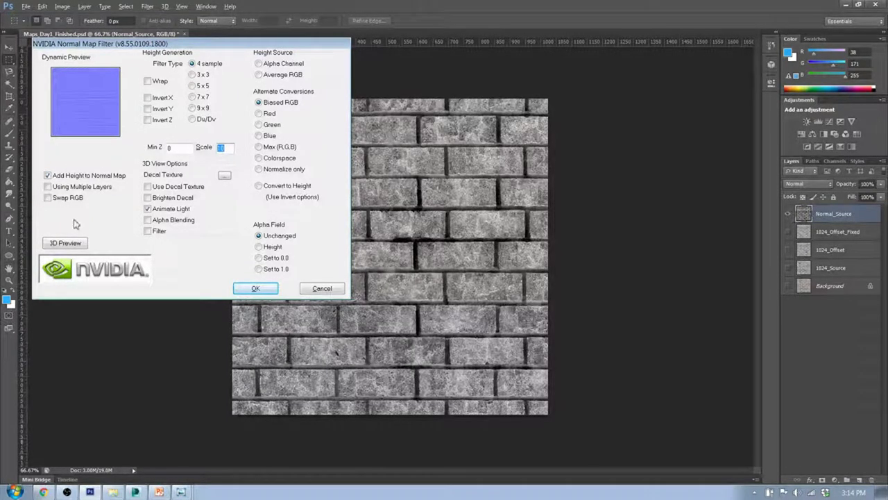
click(47, 176)
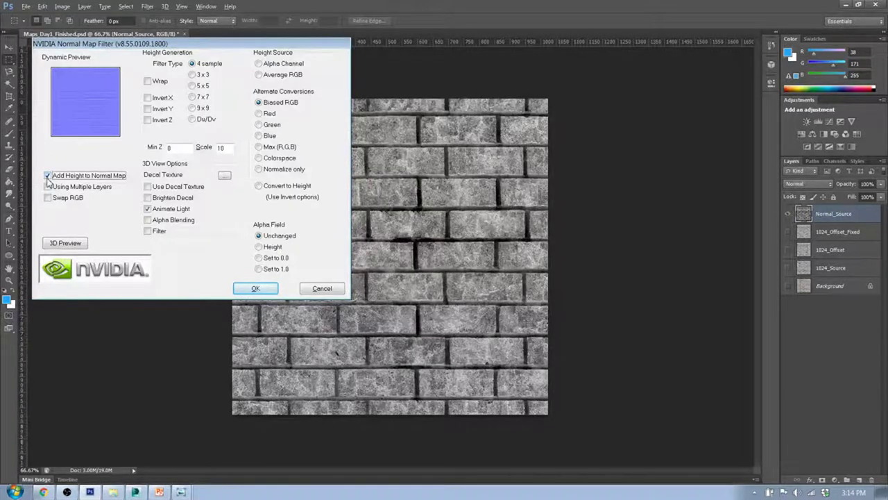
click(49, 187)
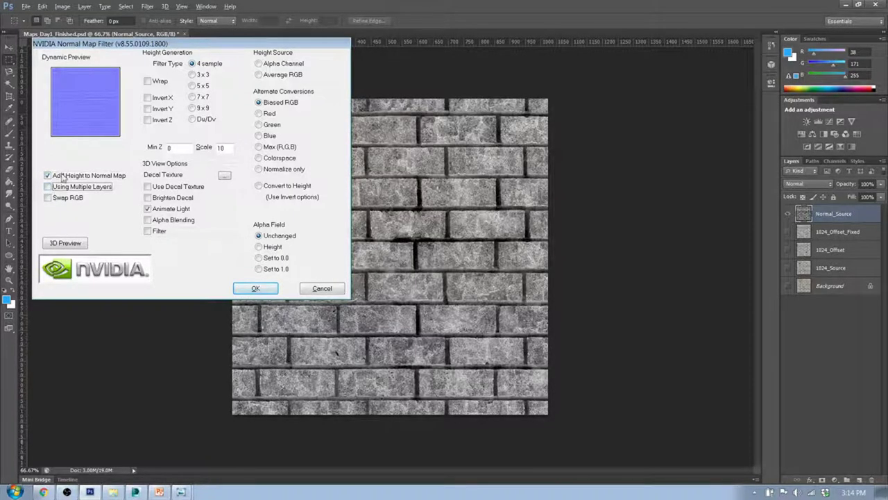
Set the normal map's height generation to the 3 x 3 filter type and turn on Wrap.
click(193, 75)
click(192, 86)
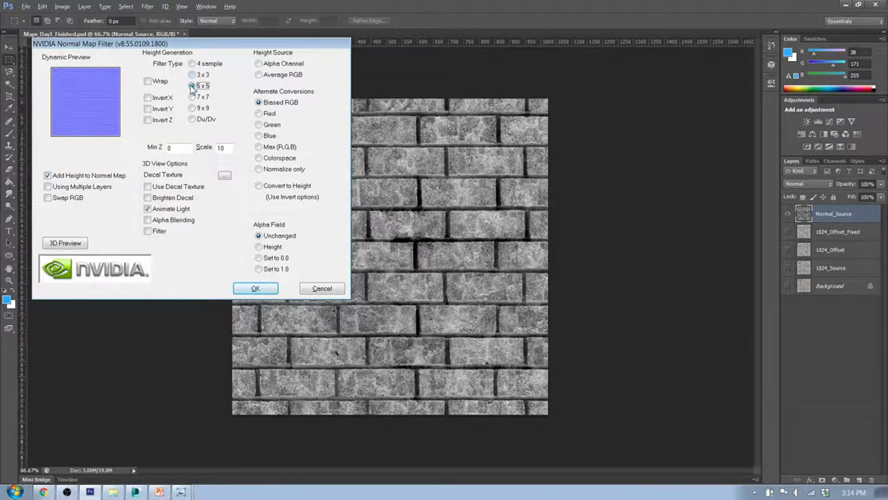
click(193, 97)
click(192, 86)
click(192, 64)
click(193, 75)
click(193, 64)
click(192, 75)
click(151, 82)
click(177, 150)
double_click(224, 147)
double_click(222, 147)
click(148, 199)
click(150, 202)
click(147, 232)
click(147, 231)
click(148, 220)
click(147, 221)
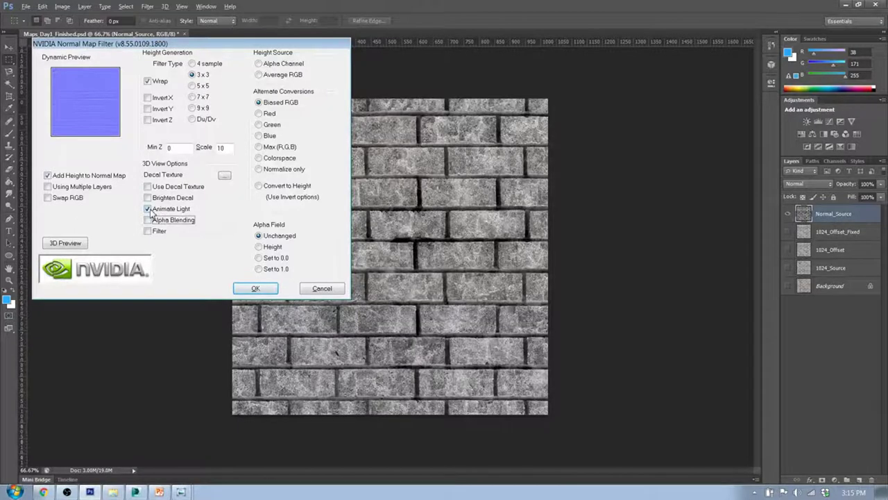
Try the Alpha Channel and Convert to Height options, and settle on Average RGB as the height source.
click(258, 75)
click(259, 75)
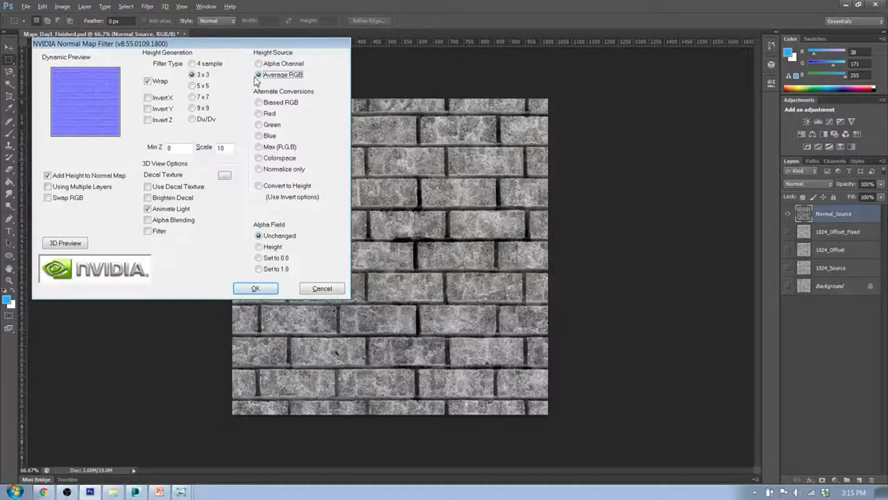
click(261, 63)
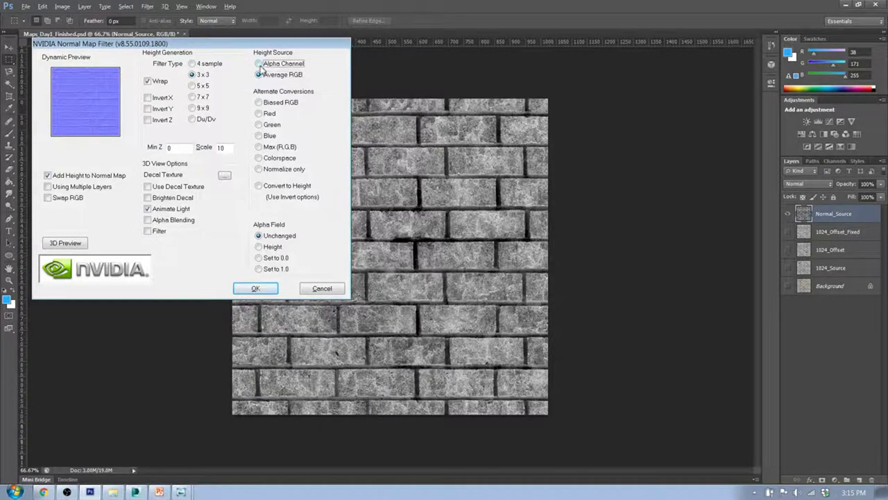
click(259, 74)
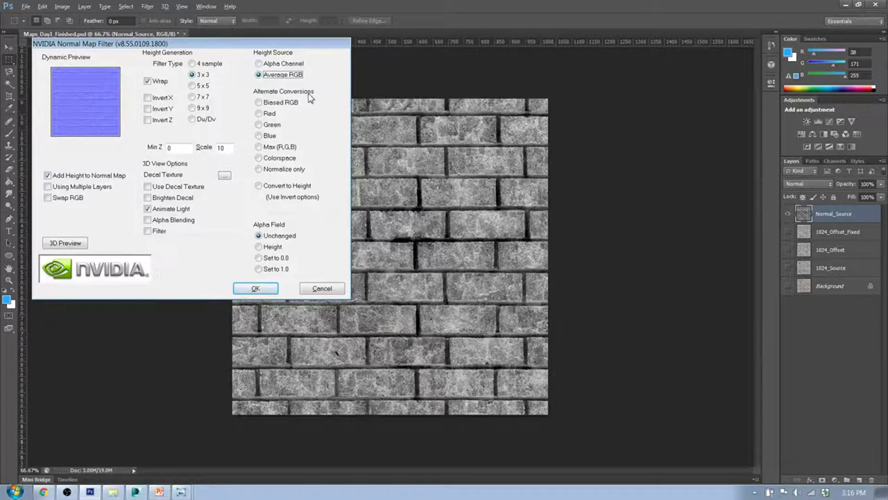
click(258, 186)
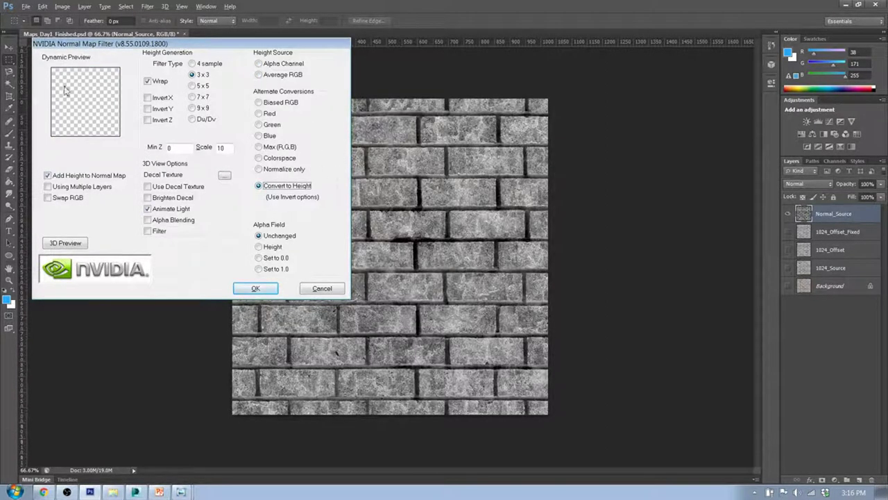
click(258, 75)
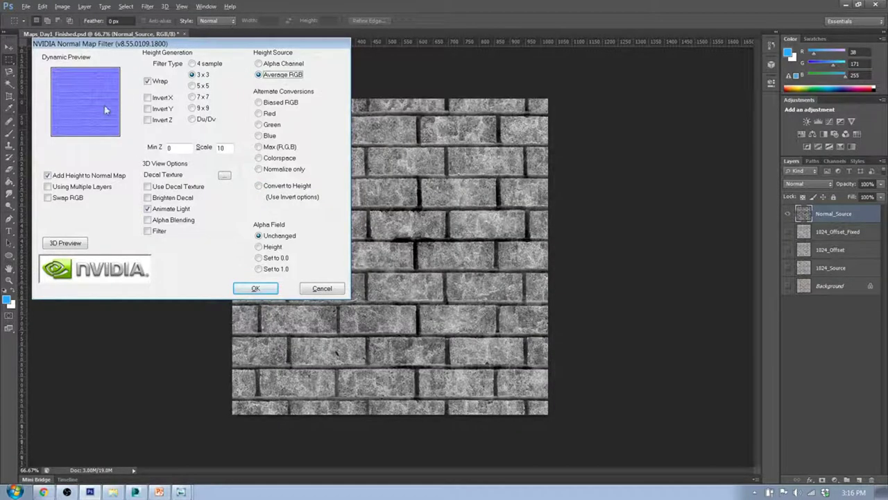
Try the alternative Alpha Field options, return it to Unchanged, and apply the normal map filter to Normal_Source.
click(258, 246)
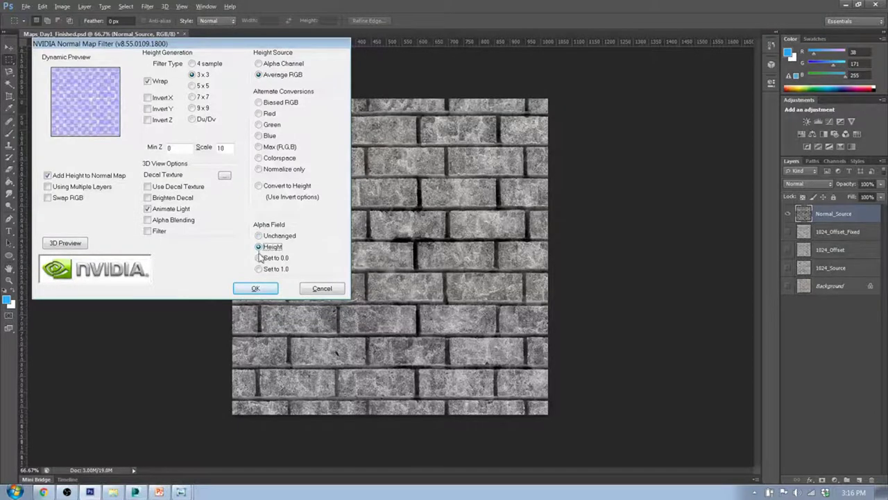
click(259, 257)
click(258, 269)
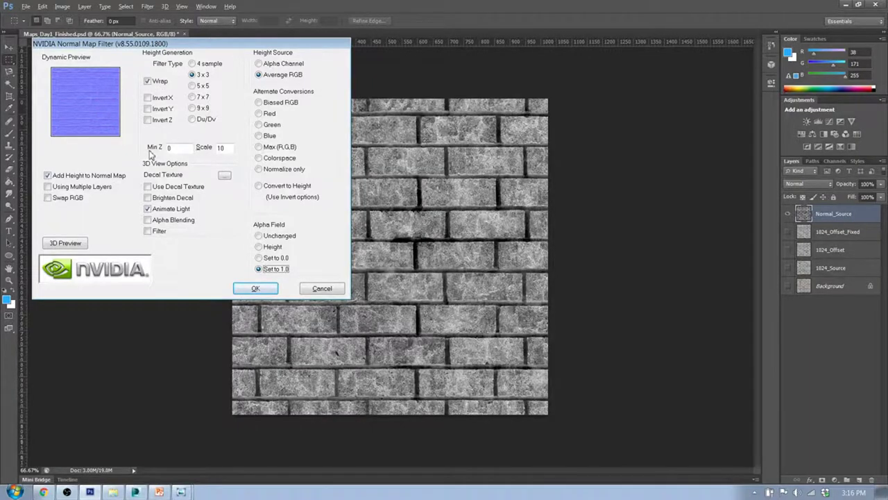
click(258, 237)
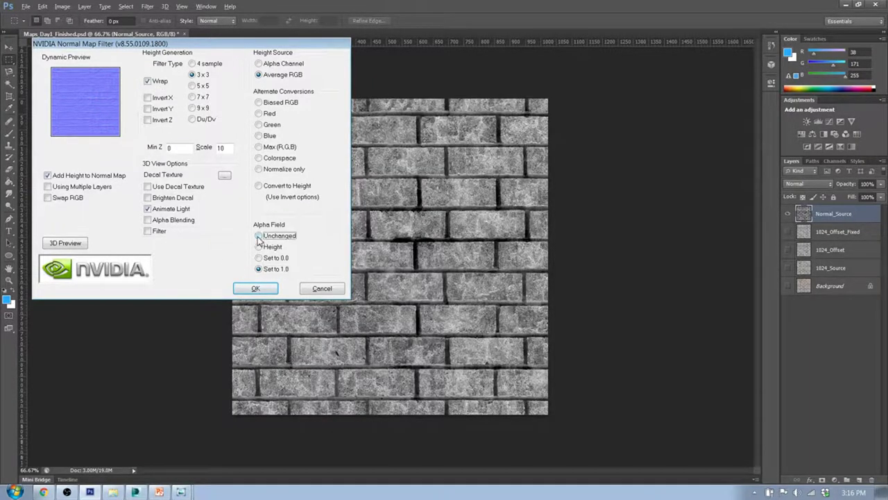
click(260, 269)
click(260, 236)
click(255, 289)
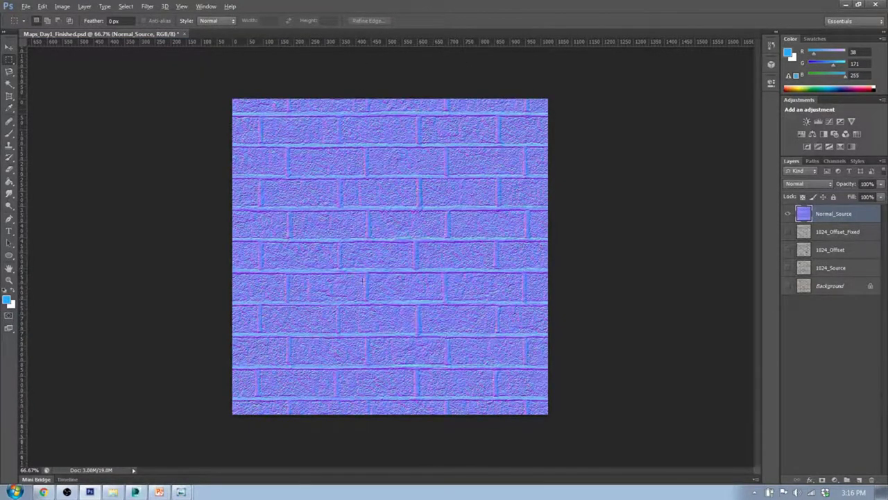
Examine the surface noise and mortar edges of the generated brick normal map up close.
scroll(390, 253, up, 4)
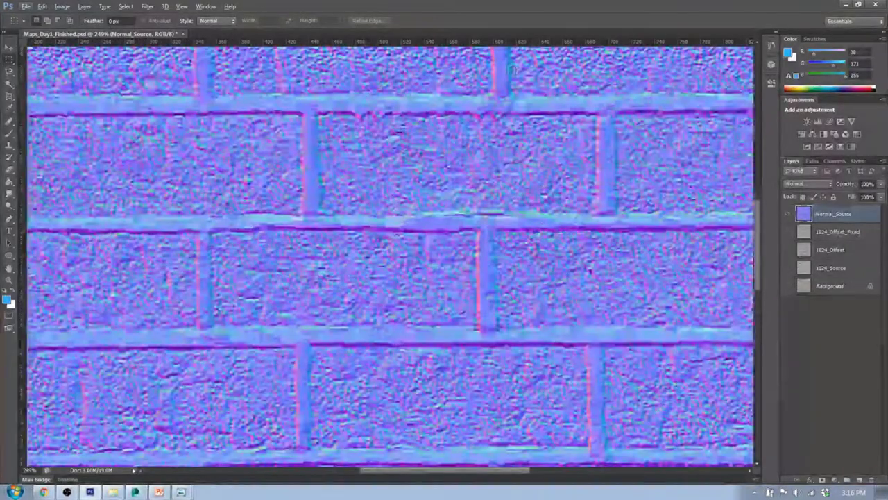
scroll(390, 256, down, 3)
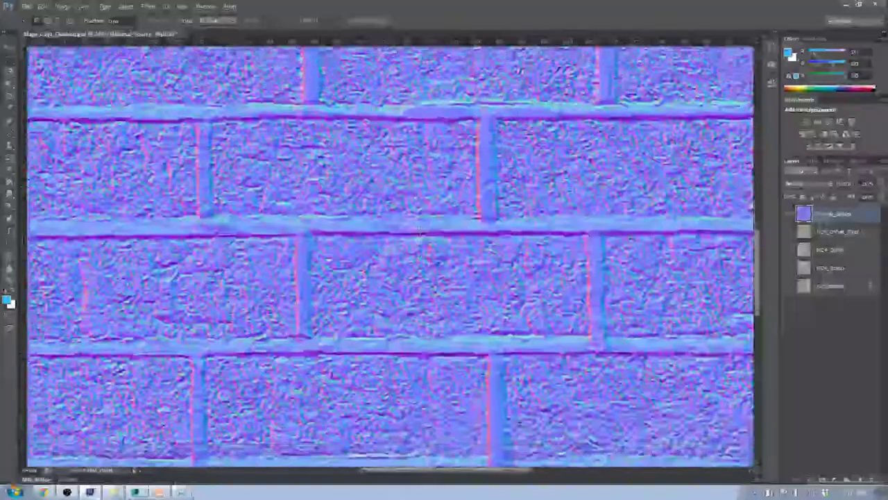
scroll(476, 166, down, 1)
scroll(476, 167, down, 4)
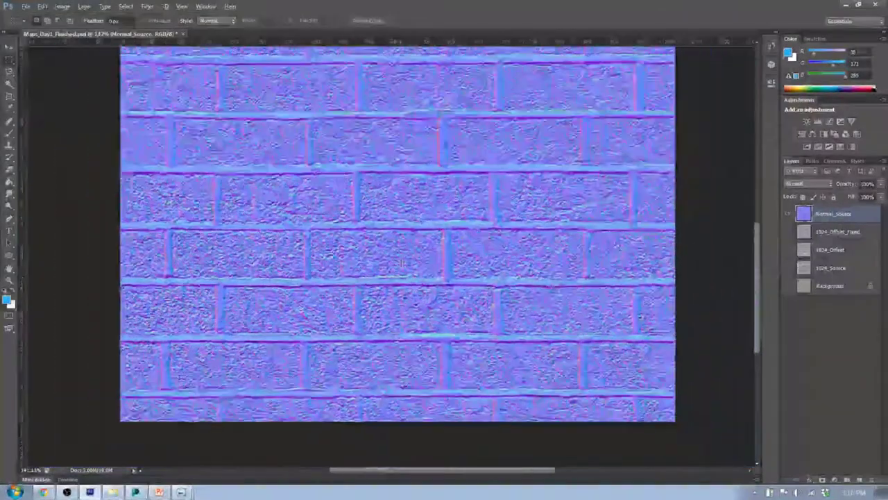
scroll(474, 166, up, 1)
scroll(471, 166, up, 1)
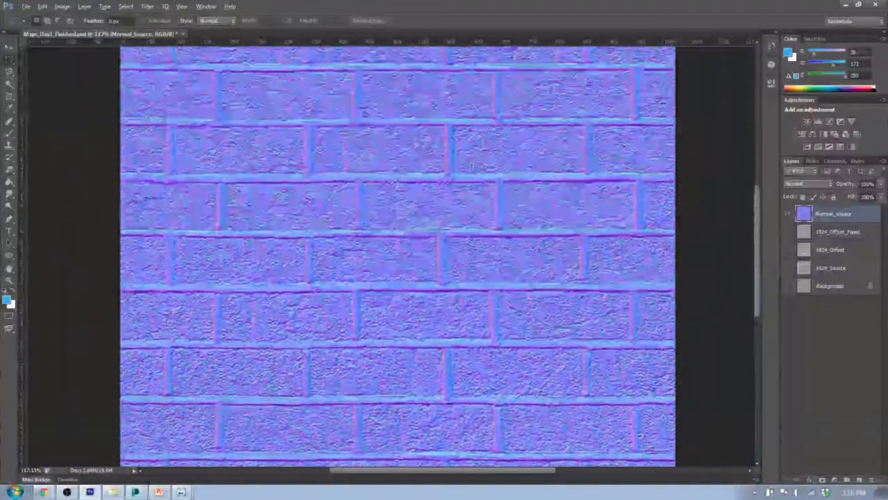
scroll(472, 166, down, 3)
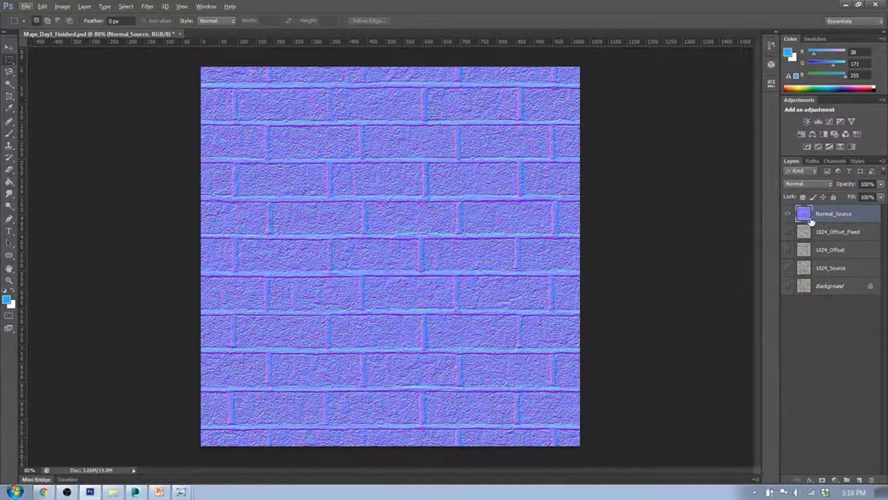
scroll(456, 158, up, 5)
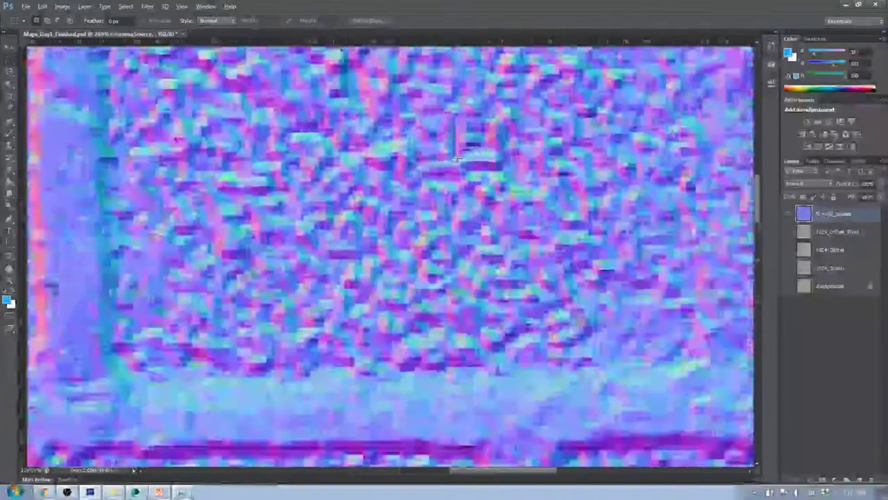
scroll(456, 159, down, 3)
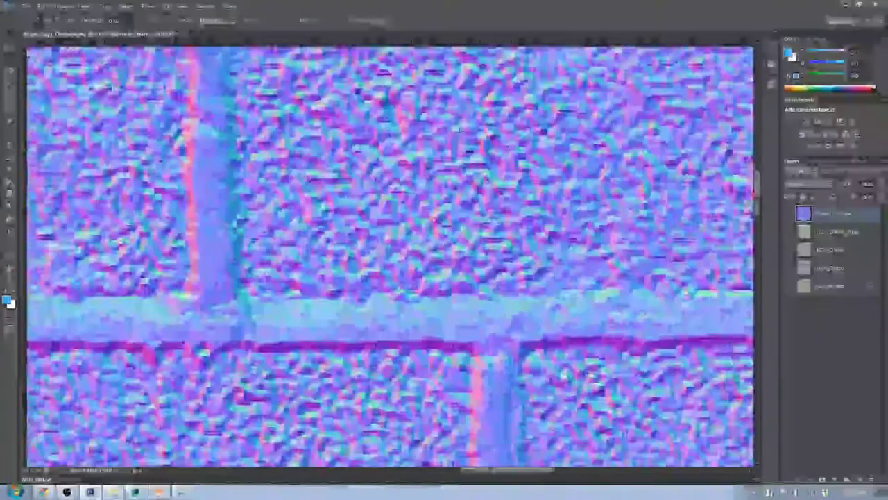
scroll(457, 158, down, 4)
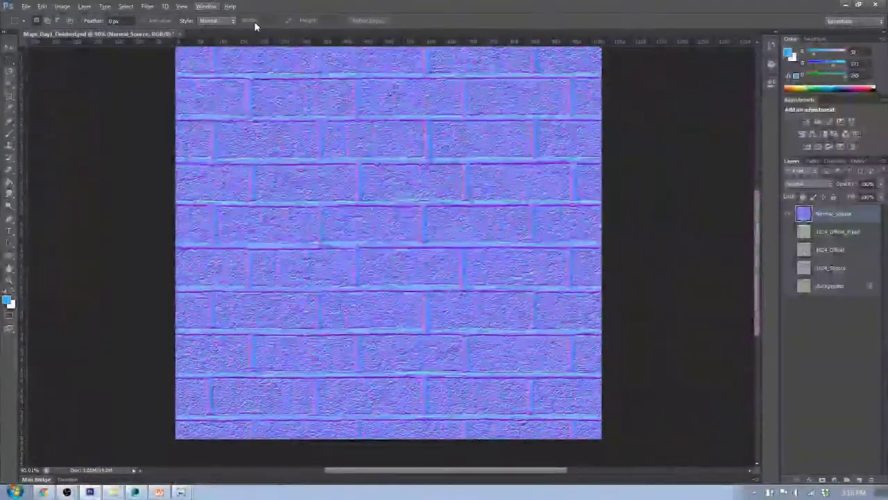
Soften the normal map on the Normal_Source layer with a Gaussian Blur of 1.5 pixels radius.
click(148, 7)
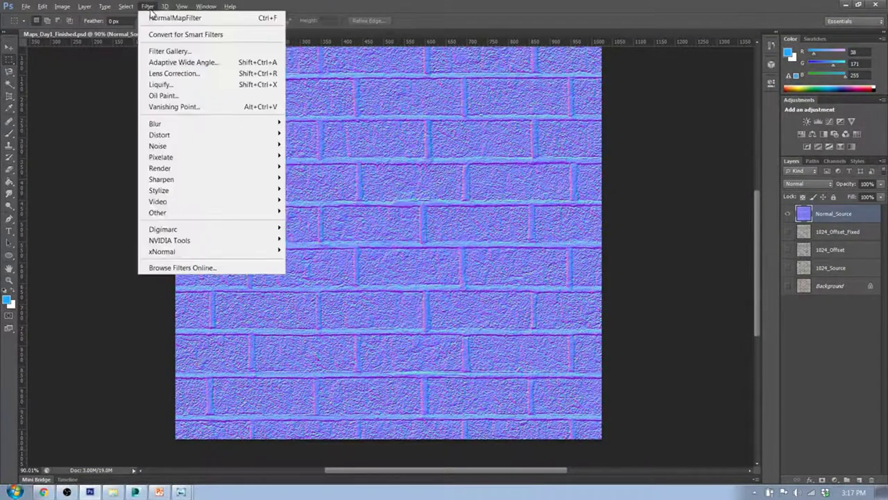
mouse_move(150, 126)
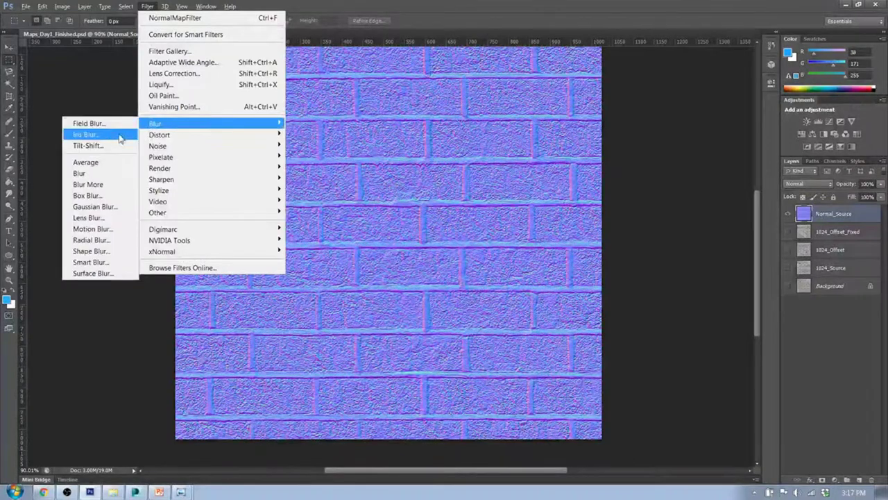
click(117, 206)
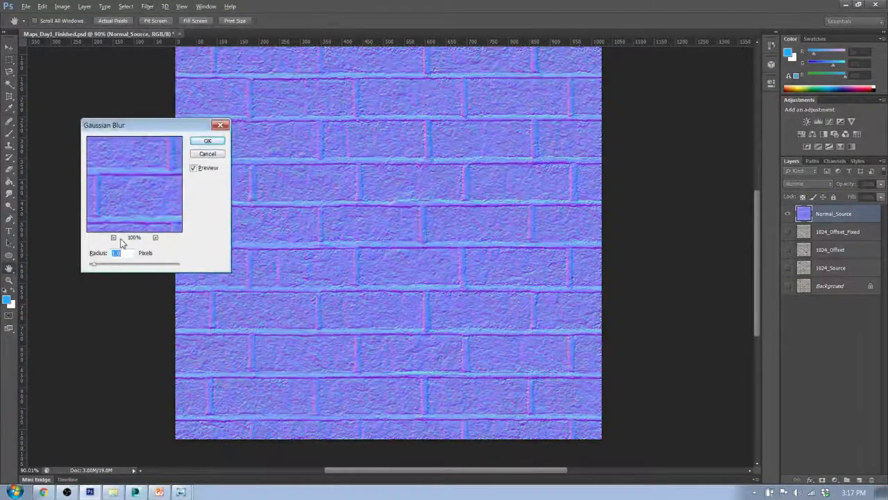
drag(126, 252, 109, 255)
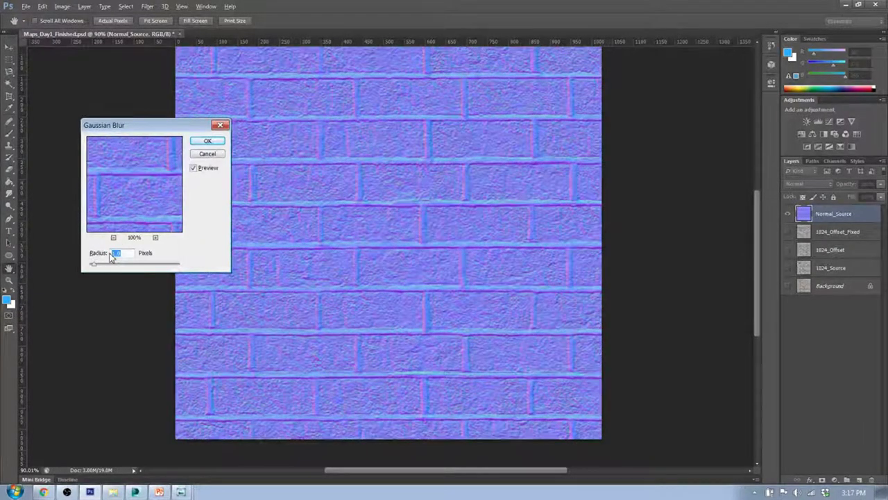
text(.5)
click(96, 255)
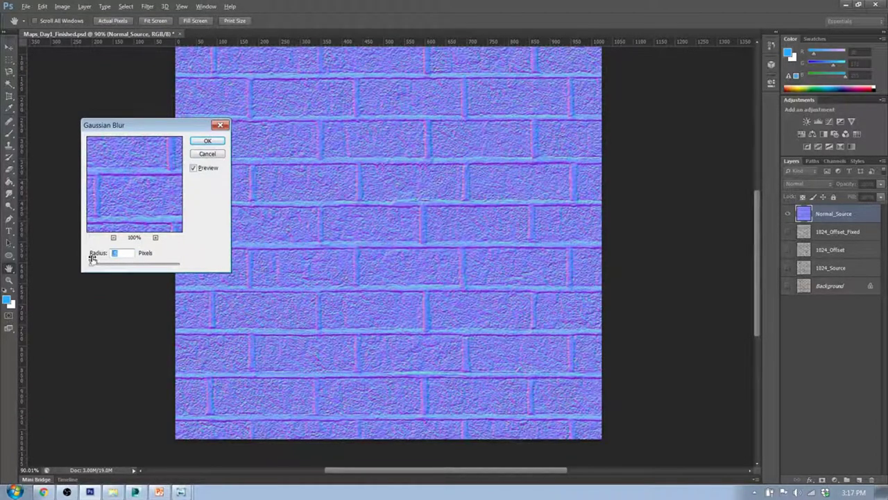
text(1.5)
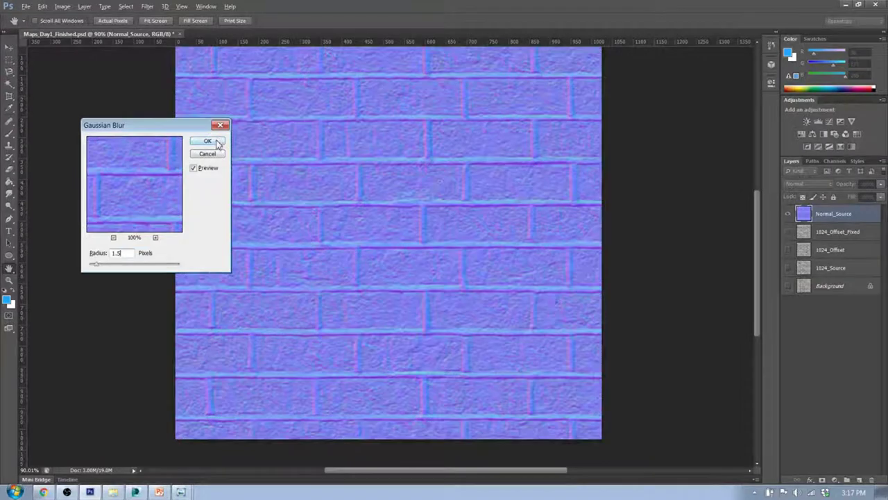
click(212, 144)
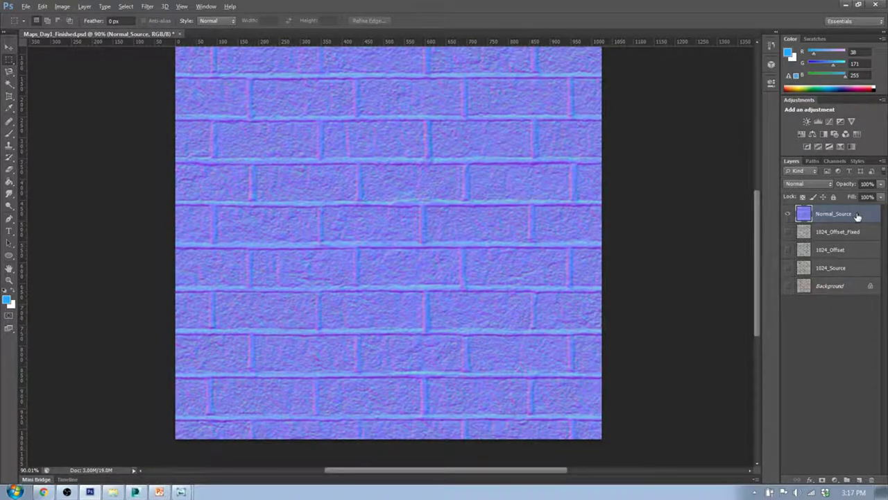
Renormalize the blurred Normal_Source layer with the NVIDIA normal map filter set to Normalize only.
click(148, 6)
mouse_move(174, 240)
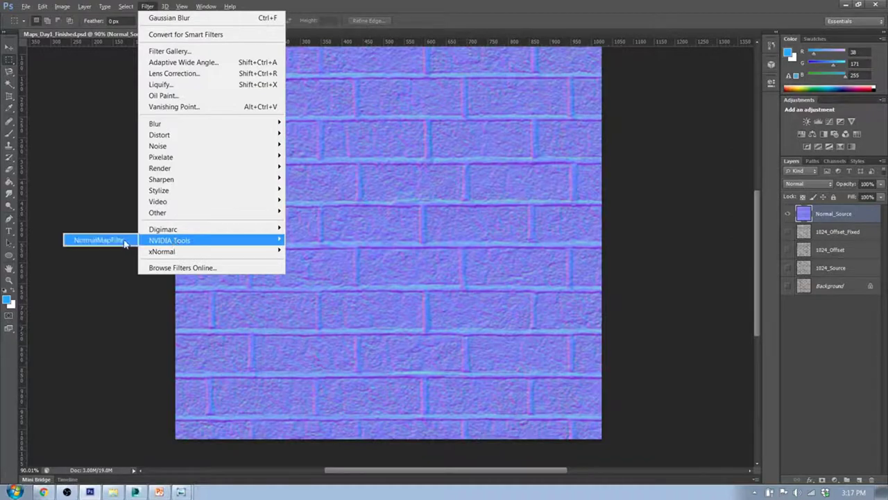
click(125, 241)
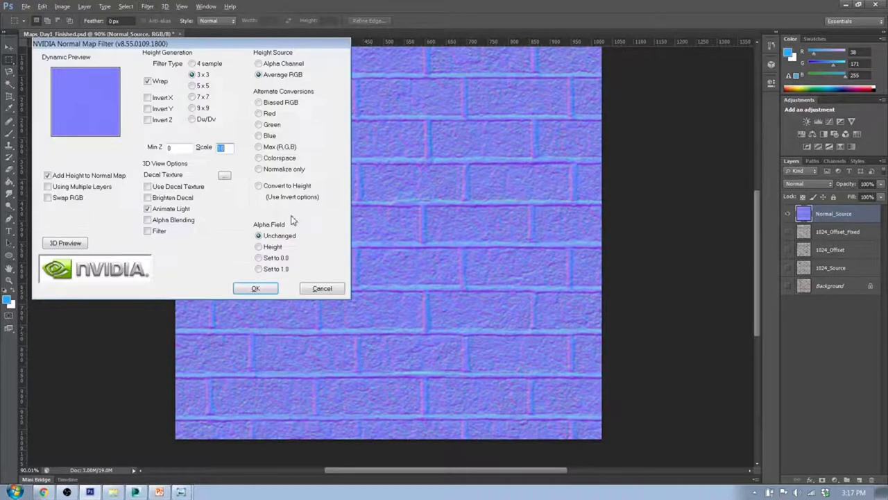
click(260, 170)
drag(192, 54, 249, 60)
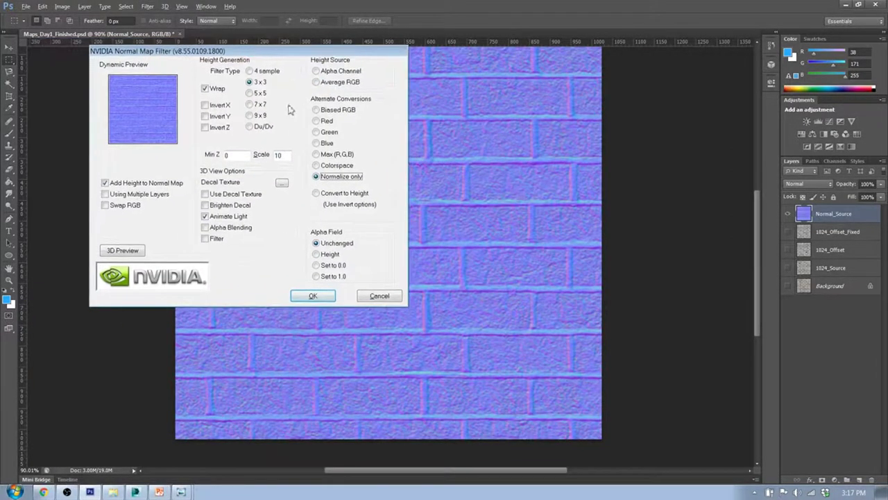
click(313, 295)
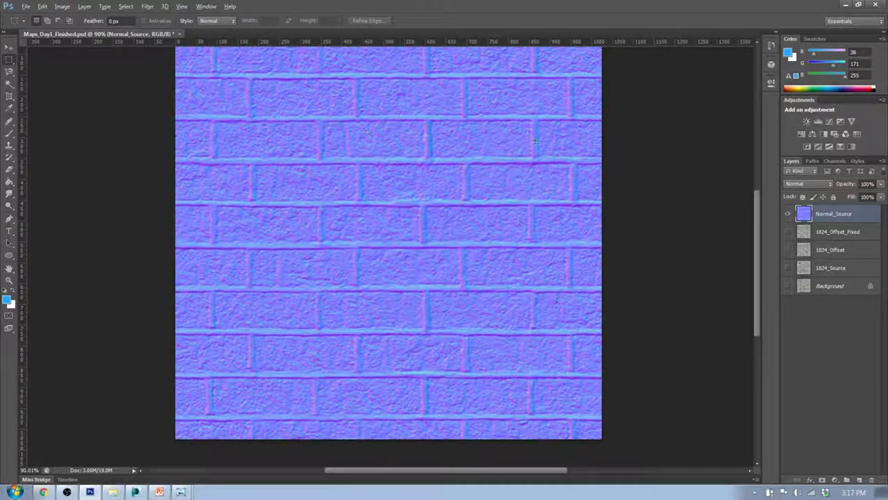
Inspect the renormalized map up close, and compare it with the 1024_Offset_Fixed brick texture by toggling Normal_Source's visibility.
scroll(494, 192, up, 5)
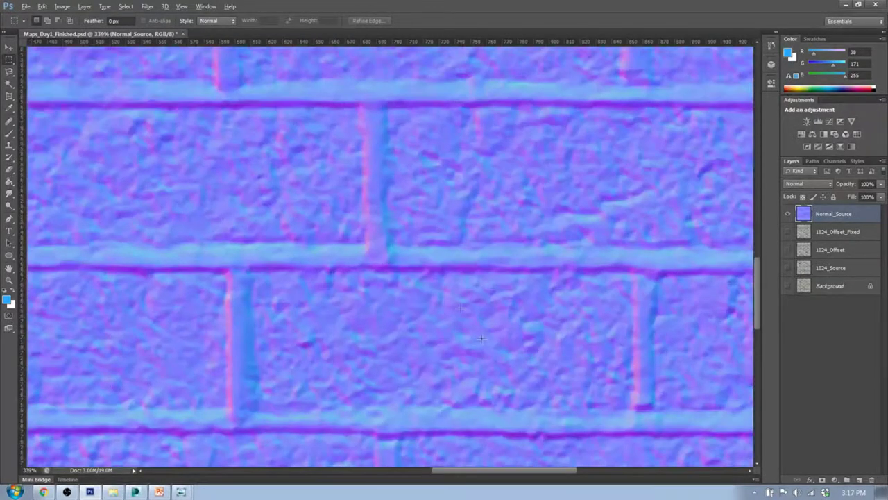
scroll(401, 222, down, 6)
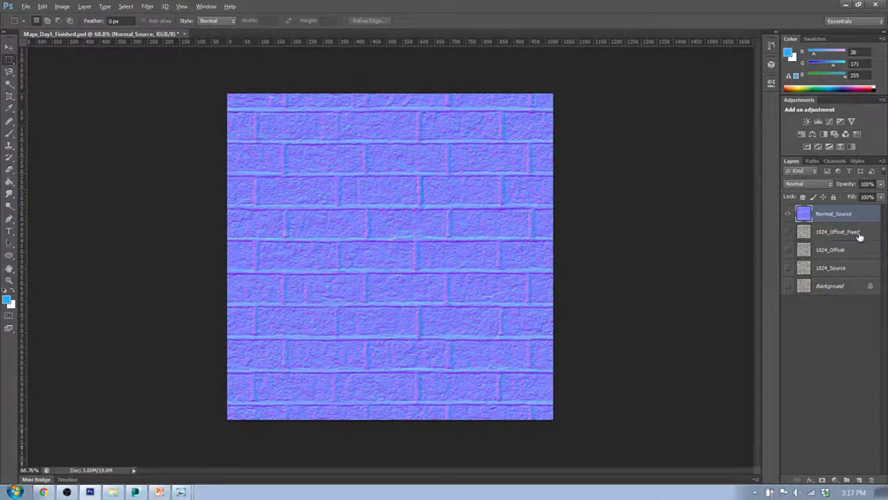
click(788, 215)
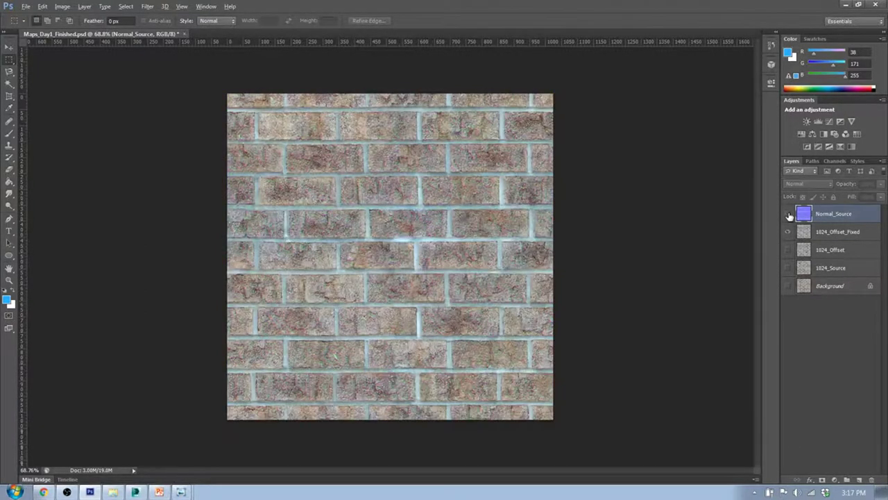
click(789, 214)
click(788, 214)
click(788, 215)
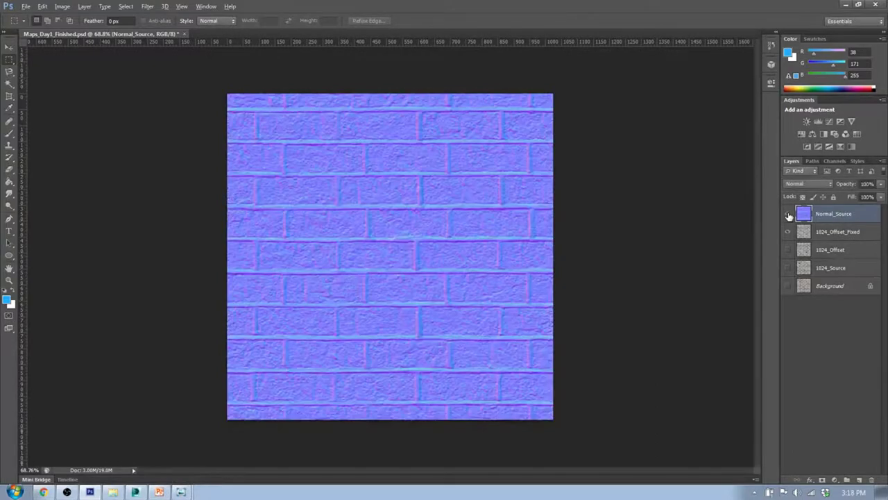
click(788, 214)
click(788, 214)
click(788, 214)
click(788, 215)
click(788, 214)
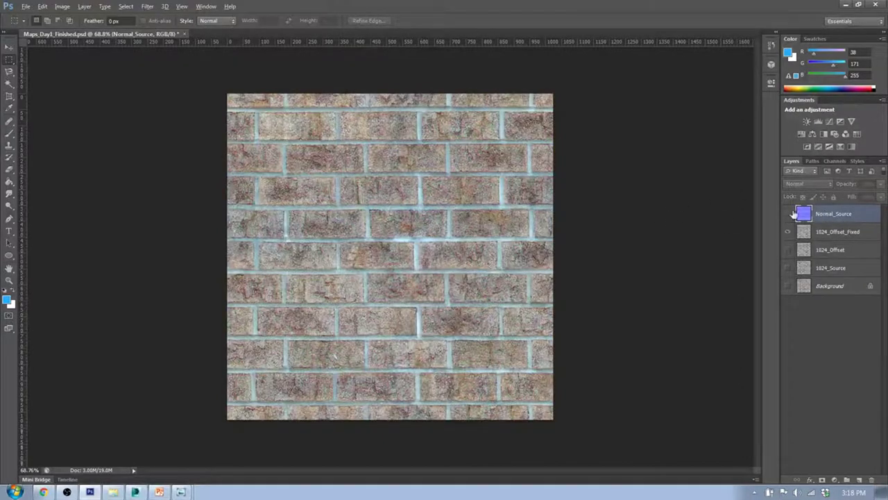
click(788, 215)
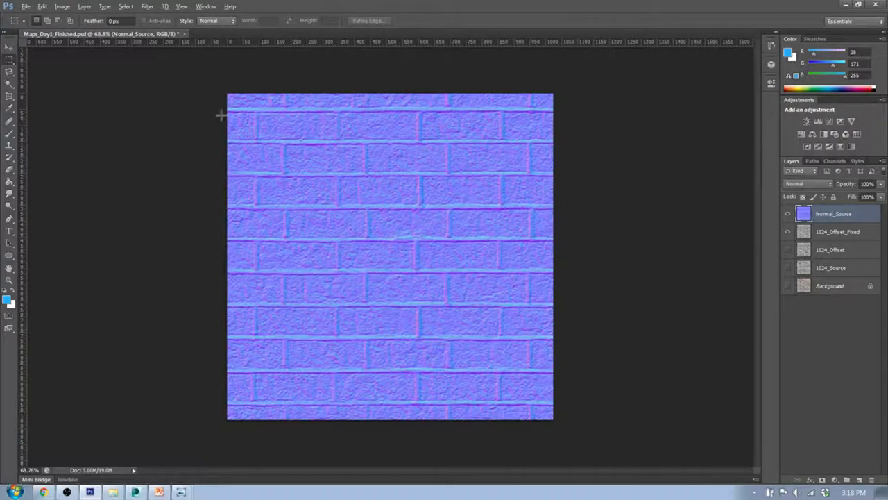
Export the normal map for web as a PNG-24 named 1024_Wall_Normal.png in the YouTube Files folder, and deselect the layer.
click(26, 7)
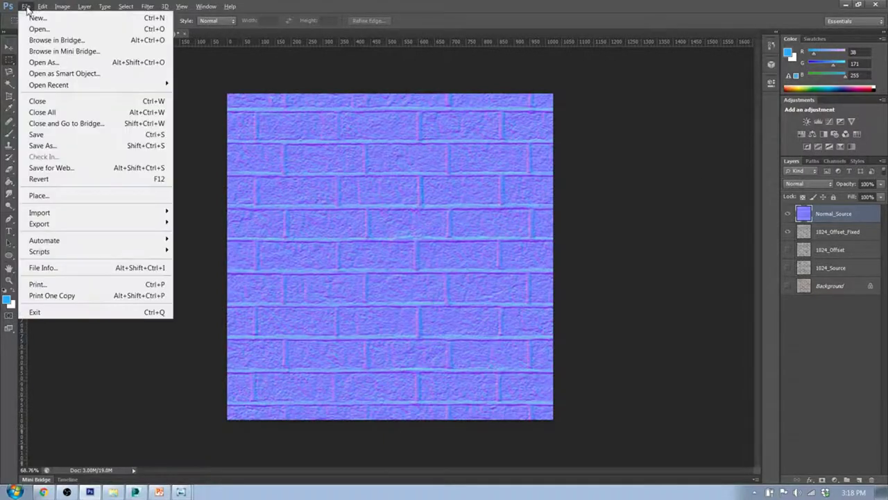
click(65, 167)
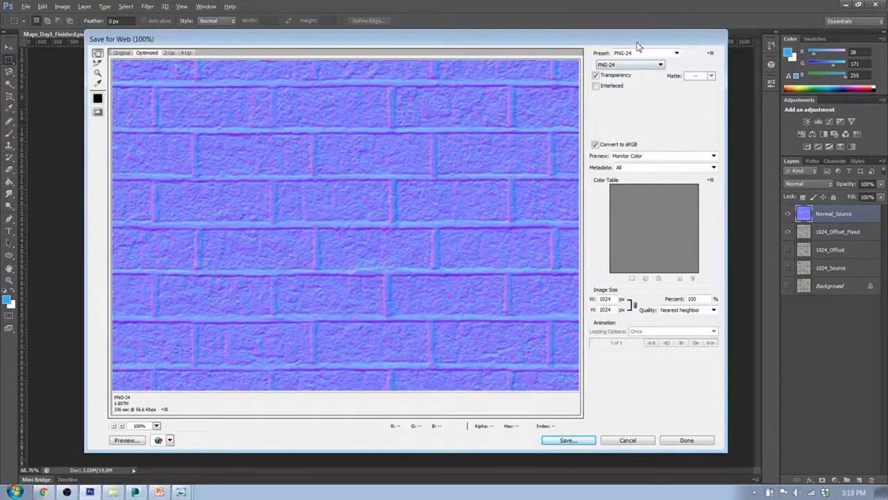
click(585, 439)
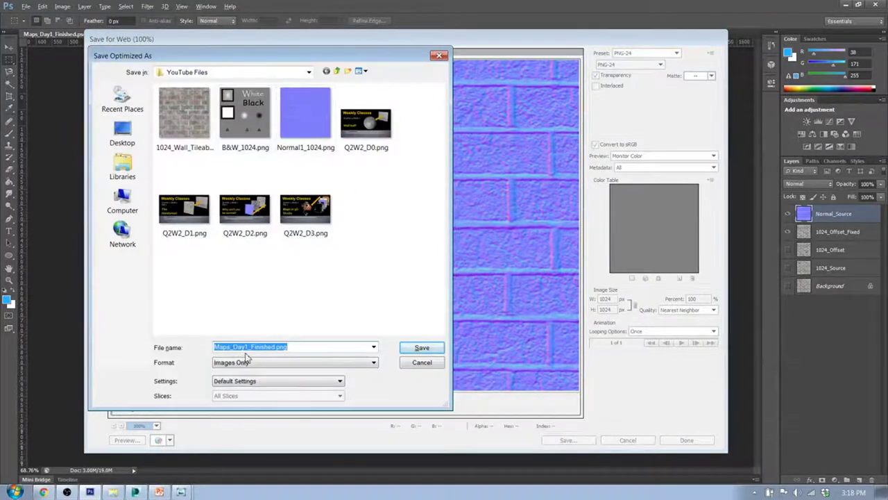
click(276, 347)
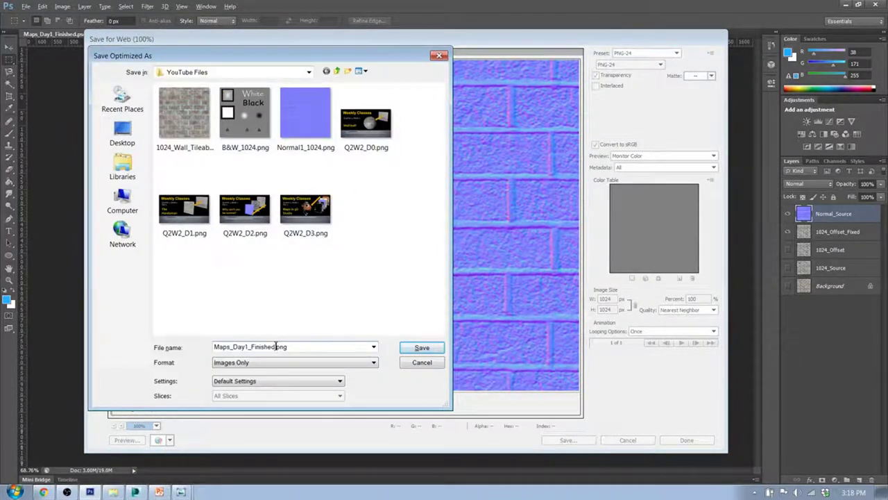
drag(276, 347, 165, 351)
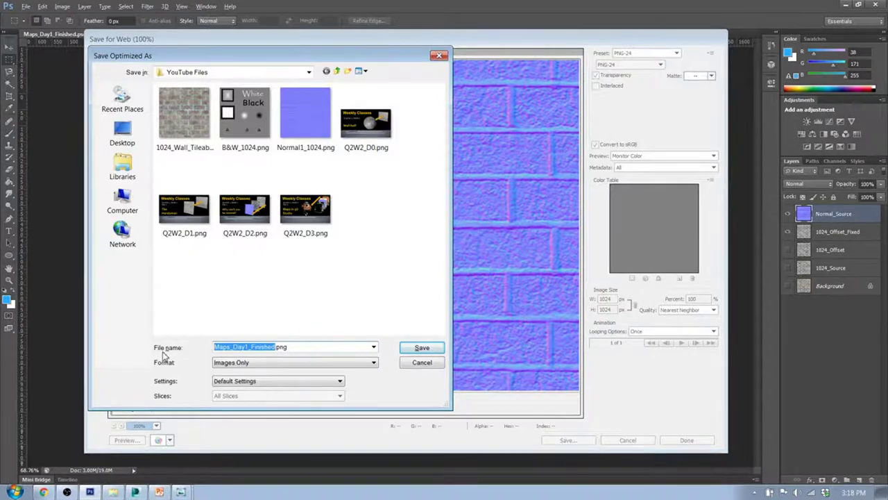
text(1024_W)
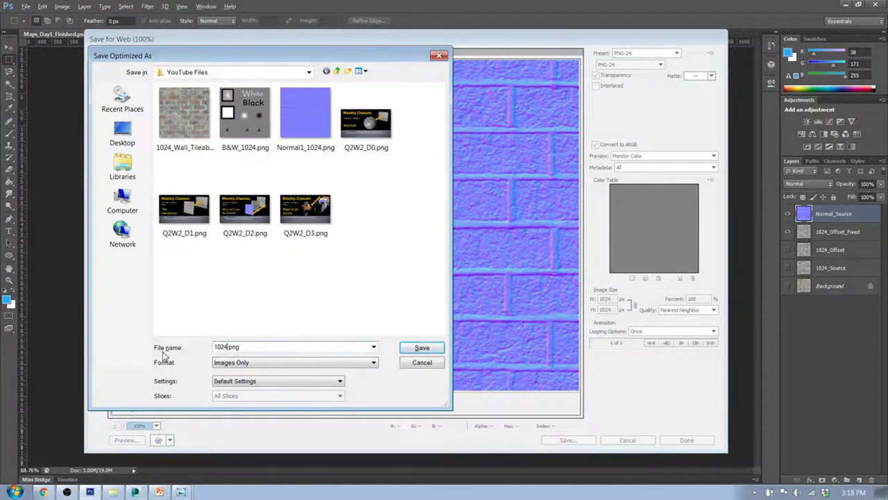
text(all_NOrmal)
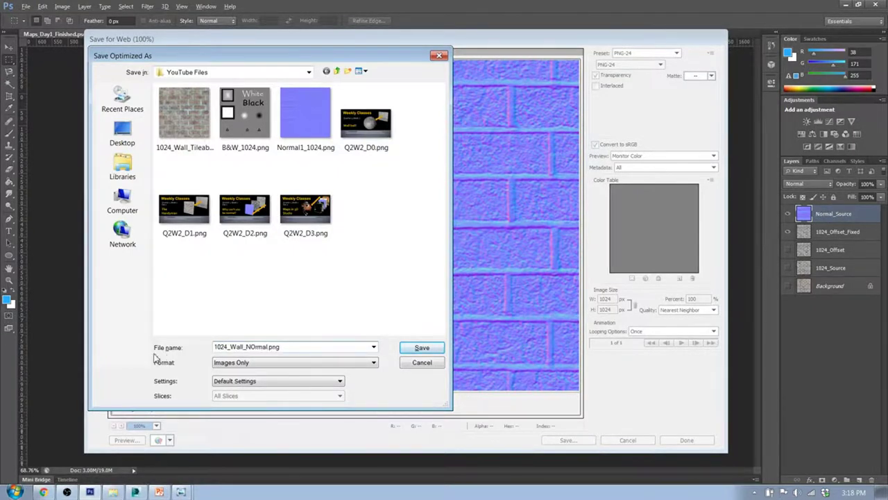
key(BackSpace)
text(o)
click(420, 347)
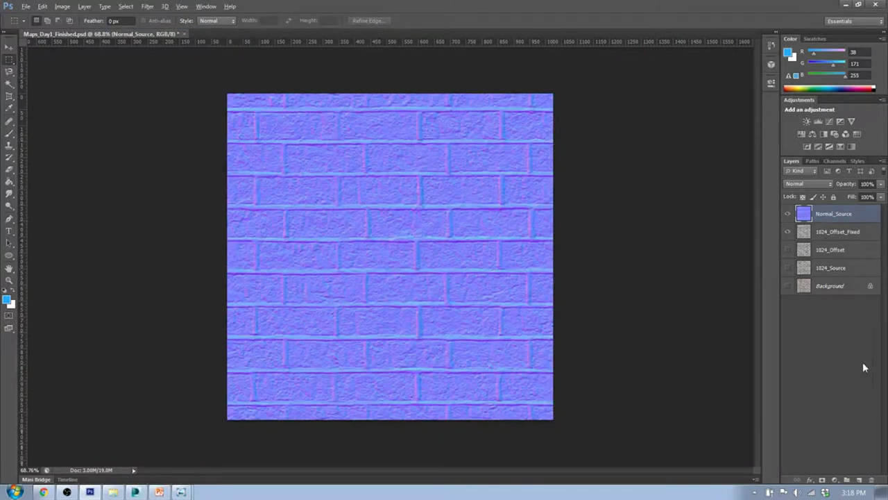
click(843, 337)
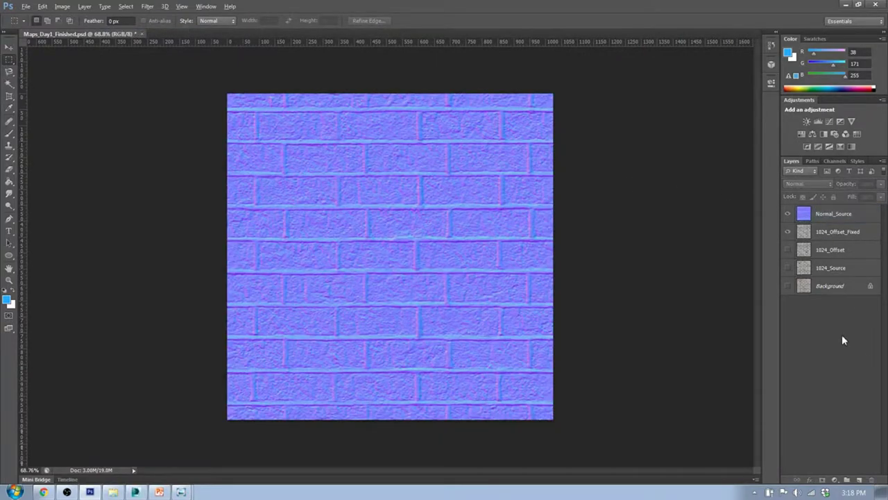